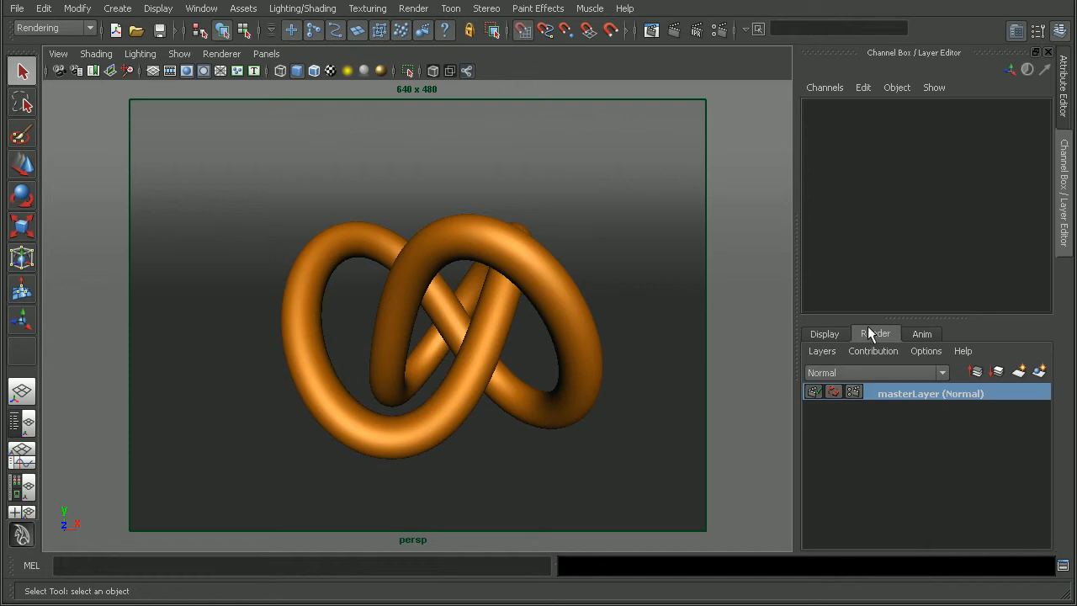
Make three copies of the masterLayer render layer
right_click(901, 390)
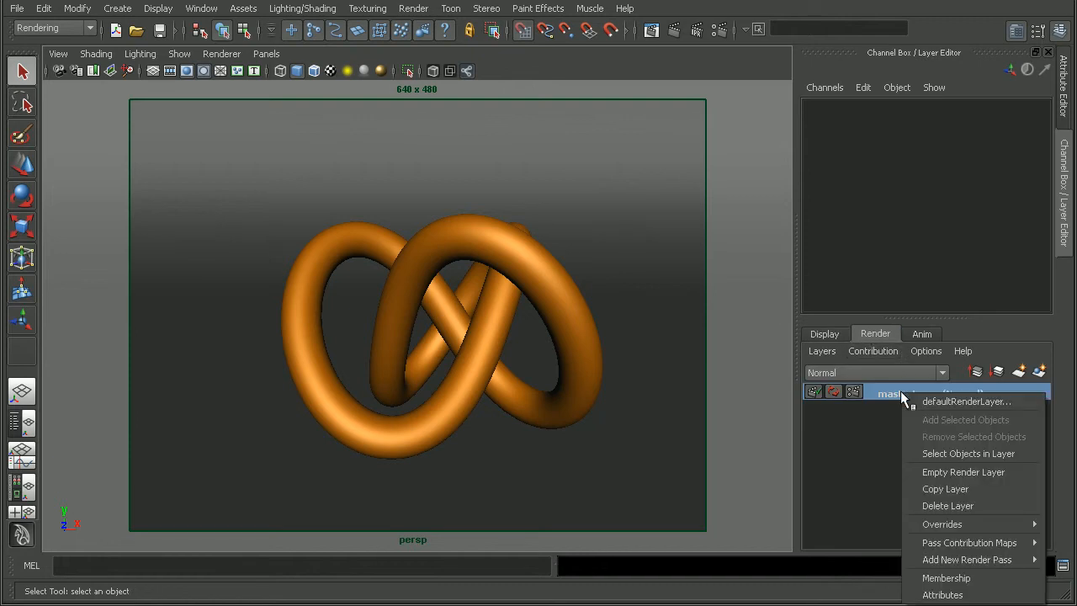
click(929, 492)
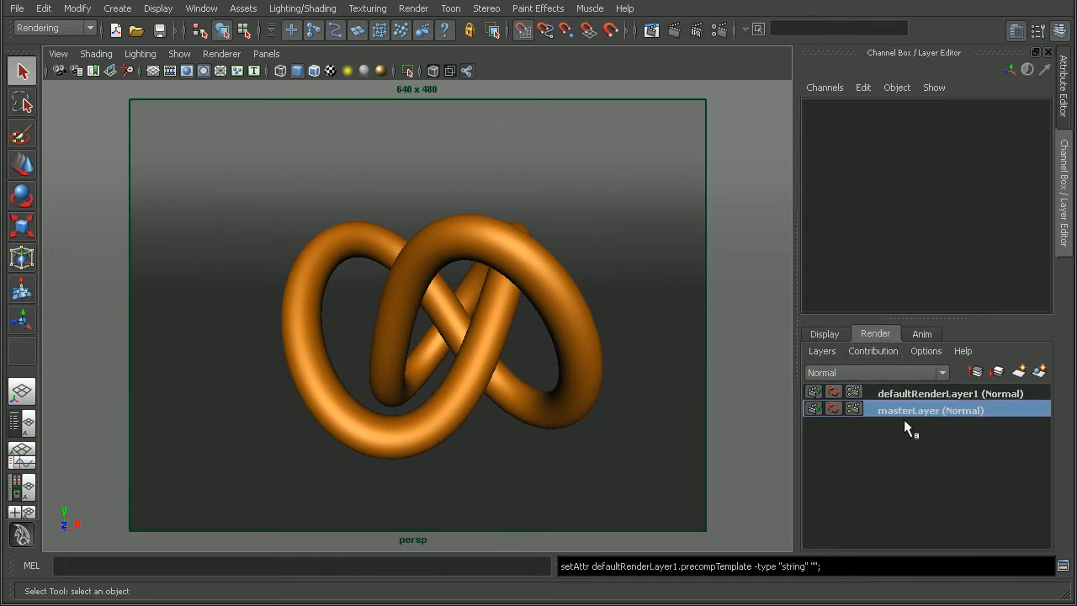
right_click(901, 411)
click(944, 504)
right_click(911, 425)
click(948, 496)
Rename the render layer defaultRenderLayer1 as occlusionRenderLayer
click(910, 426)
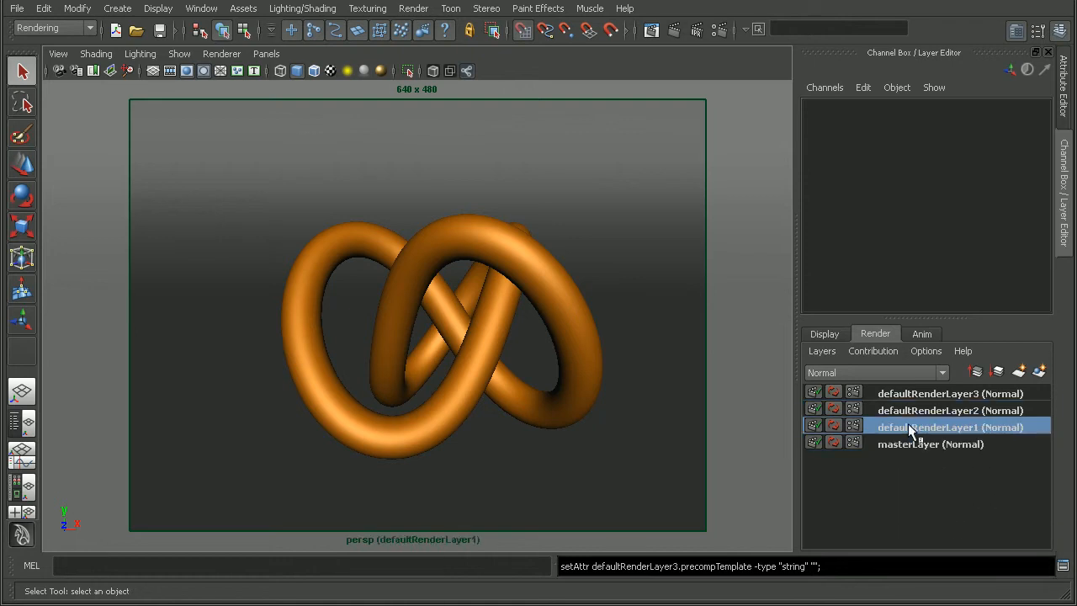
double_click(917, 427)
text(o)
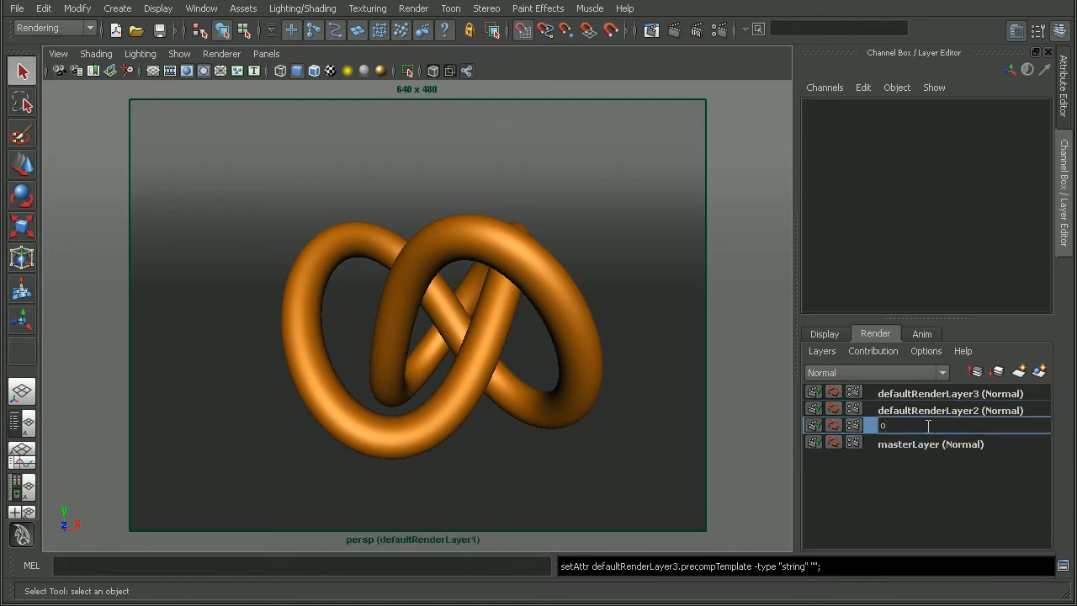
text(cclusionRenderLayer)
key(Return)
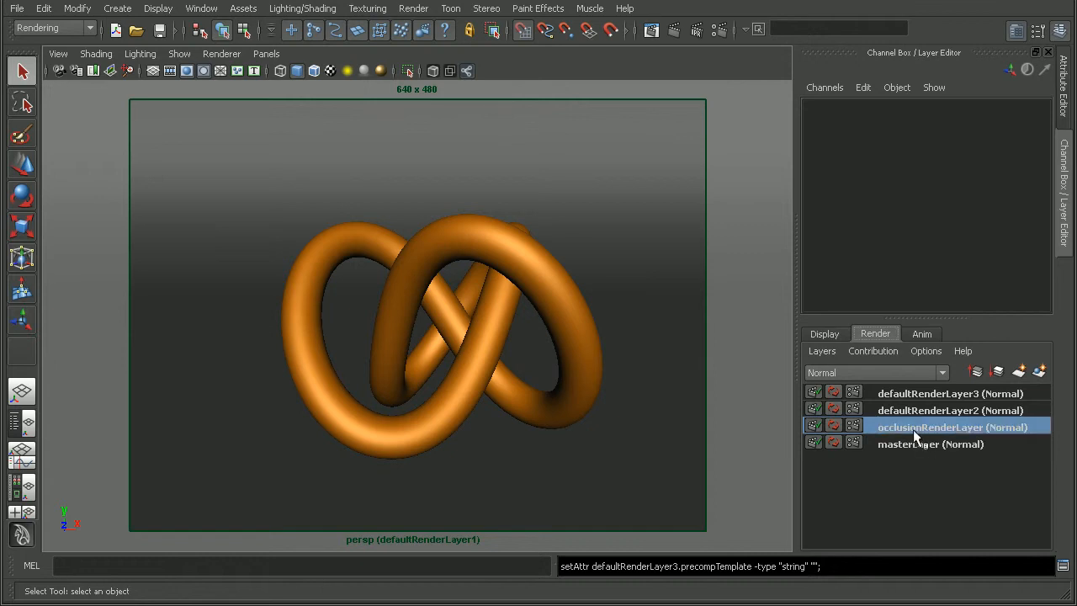
Open the attributes of occlusionRenderLayer and apply the occlusion preset to it
click(821, 354)
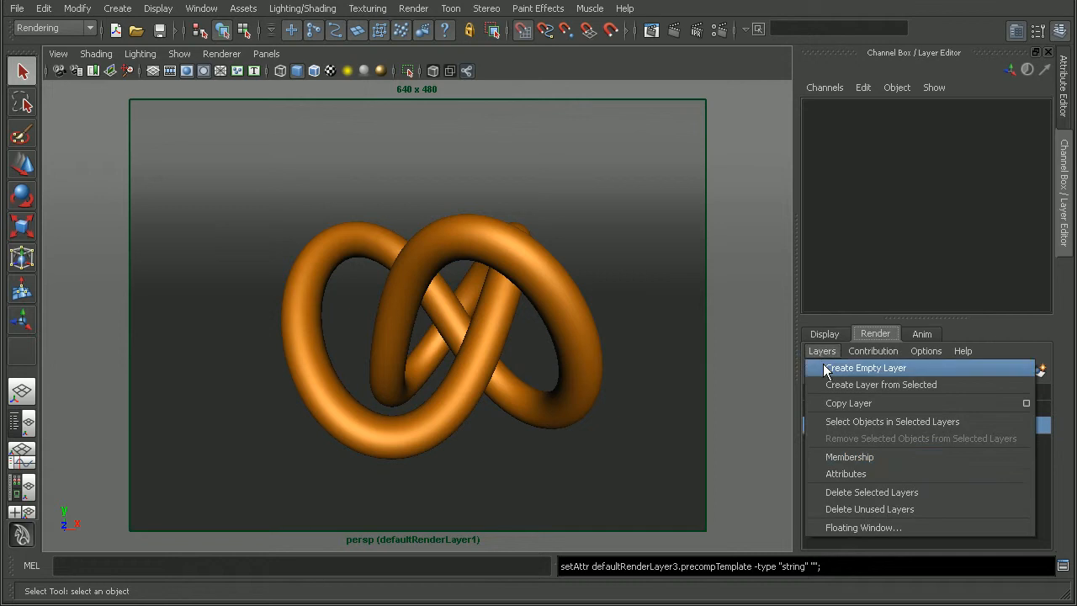
click(847, 474)
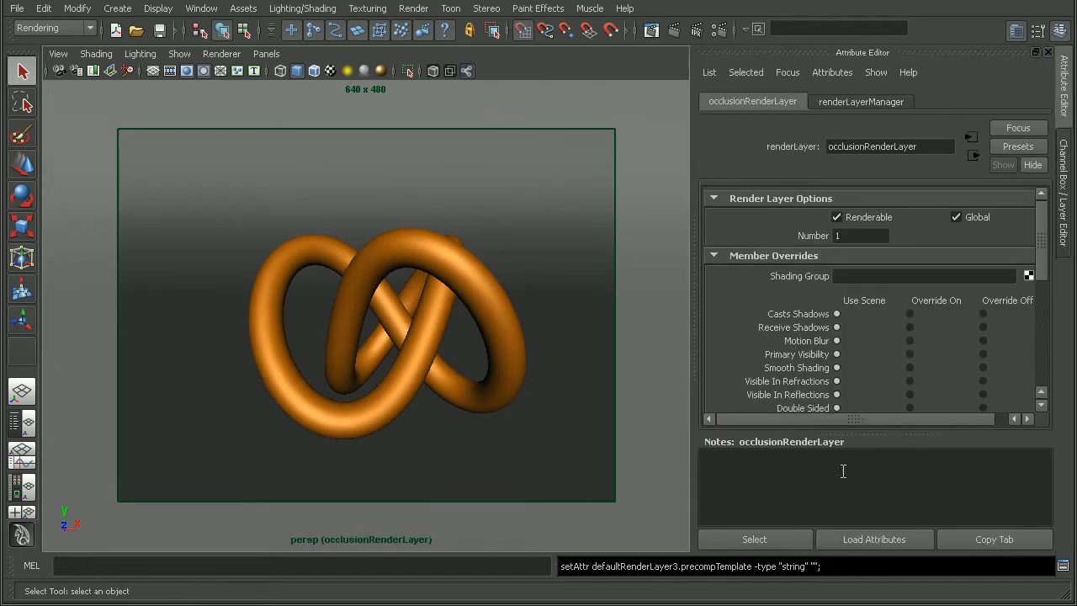
click(1009, 147)
click(1031, 179)
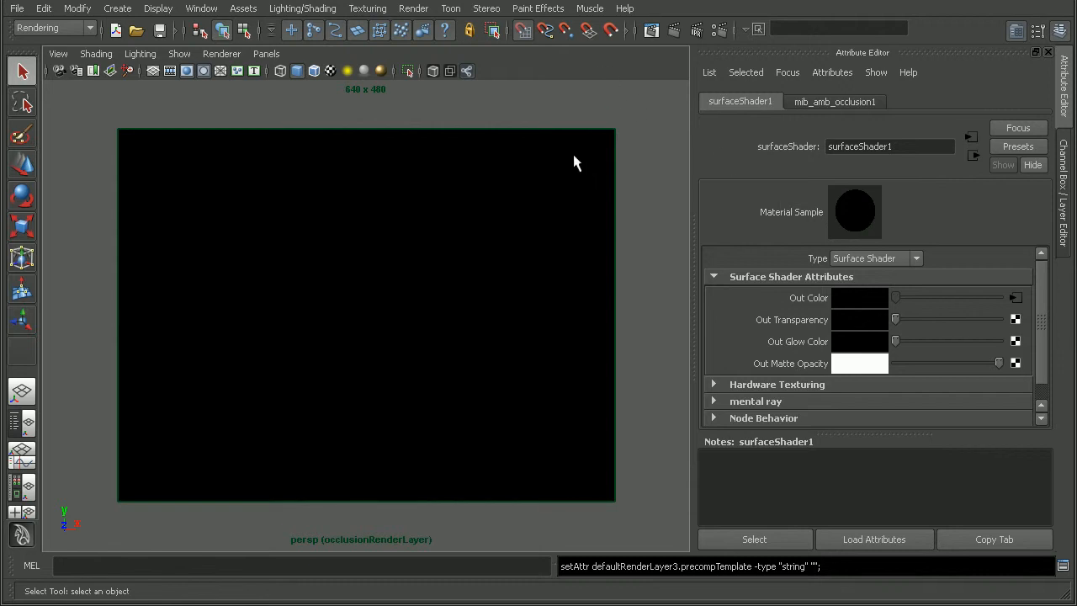
Review the mib_amb_occlusion1 parameters and render the current frame of the occlusion layer
click(831, 101)
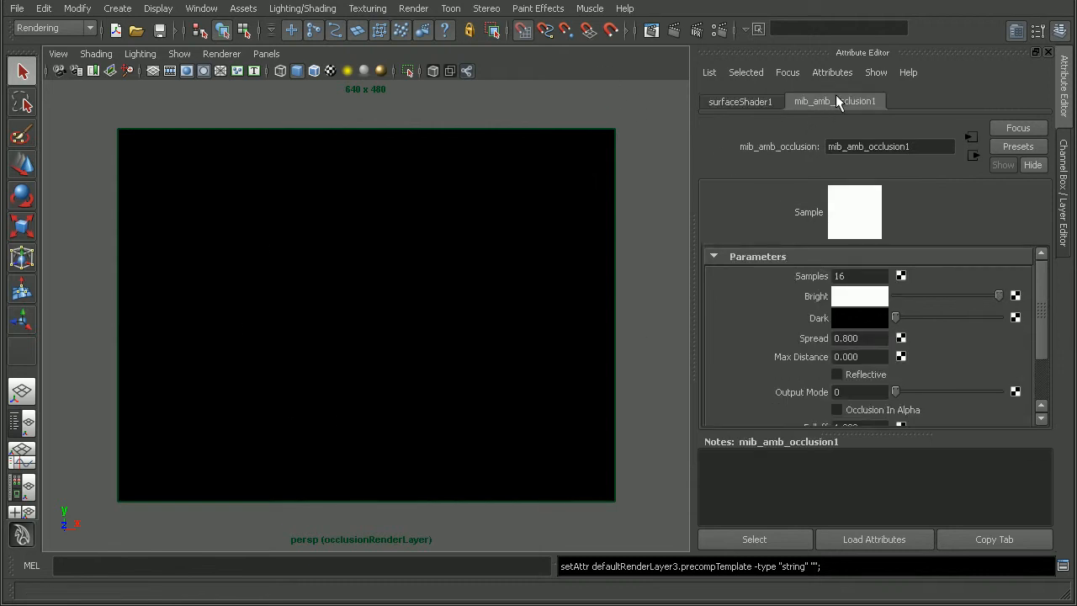
click(1065, 196)
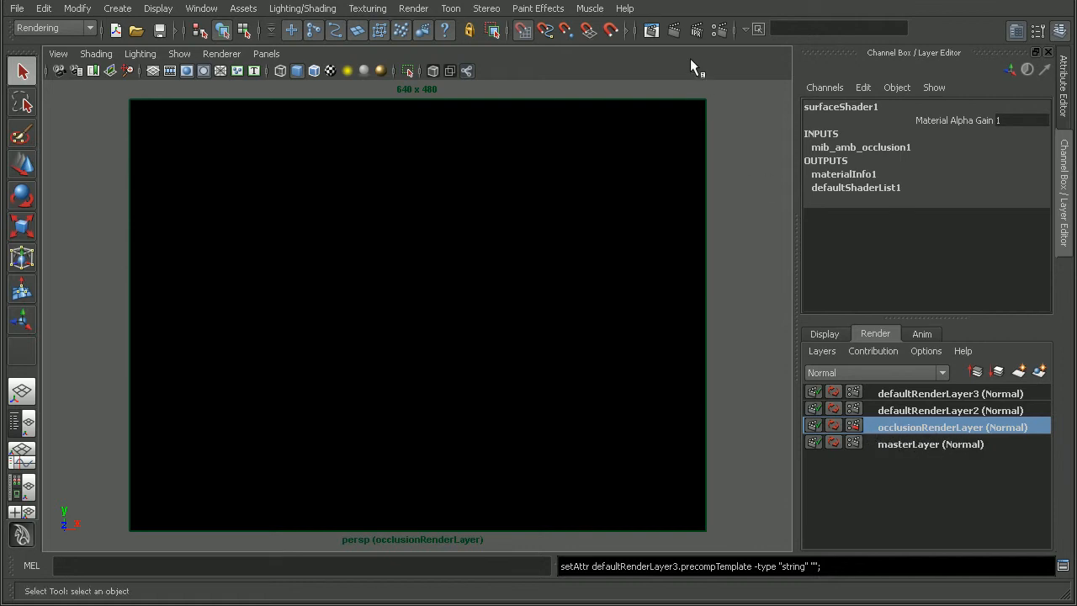
click(675, 35)
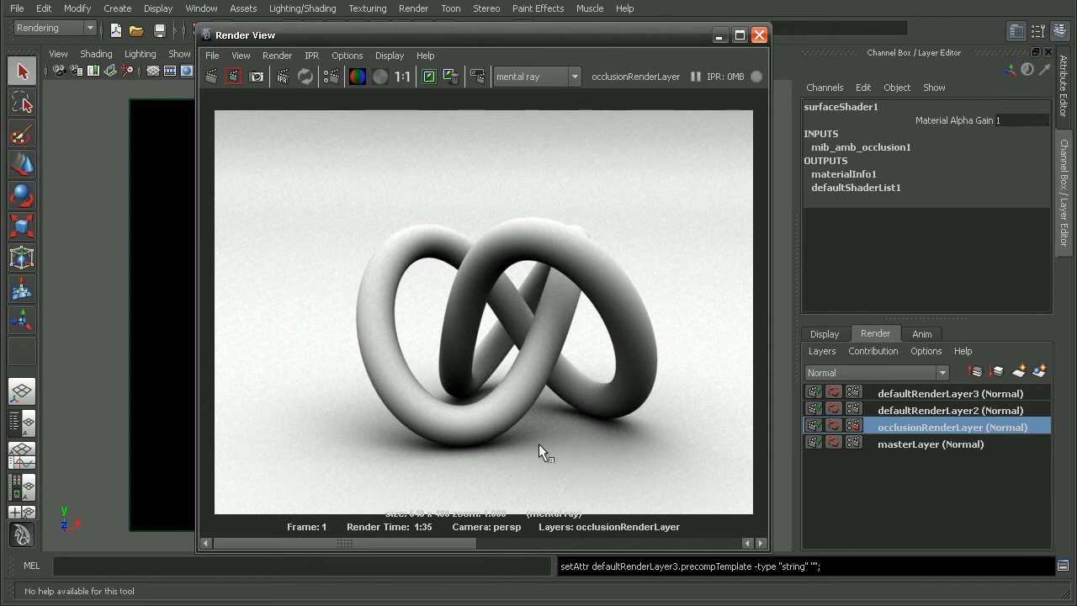
Compare the occlusion render with the stored colour render, examining the contact shadows beneath the knot up close and at full size
alt+right_drag(487, 407, 867, 300)
alt+middle_drag(540, 274, 356, 358)
alt+right_drag(357, 358, 825, 427)
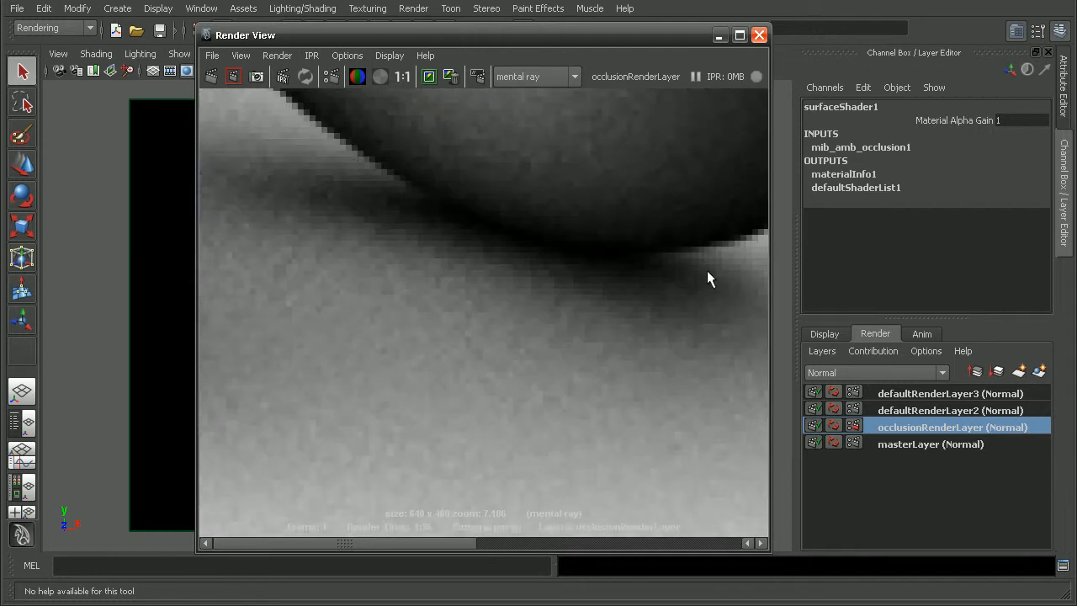
drag(472, 543, 667, 546)
alt+right_drag(624, 294, 379, 301)
alt+middle_drag(463, 289, 681, 284)
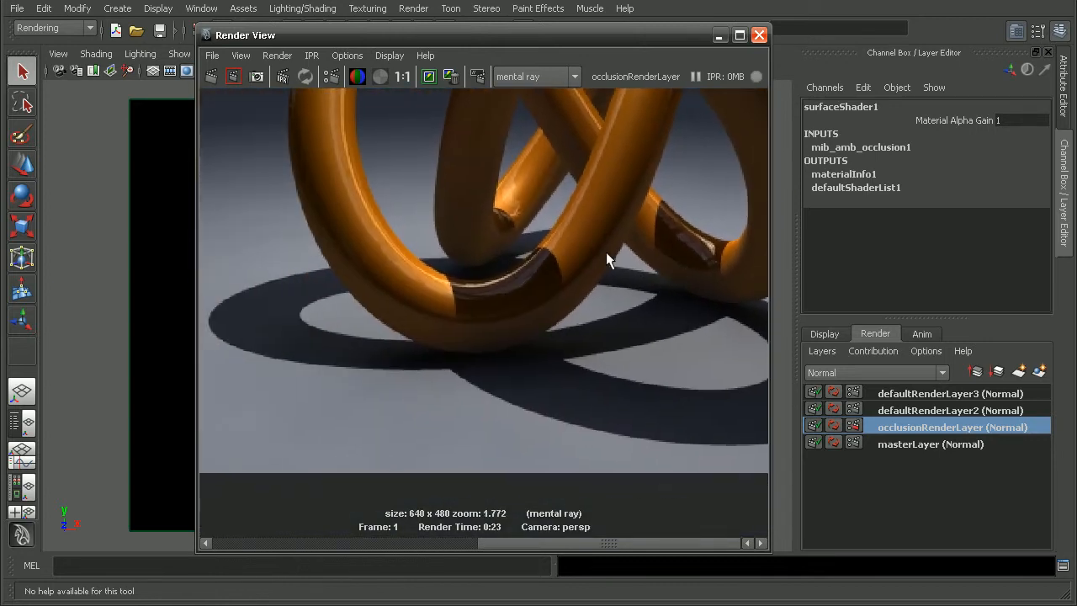
alt+middle_drag(611, 393, 607, 308)
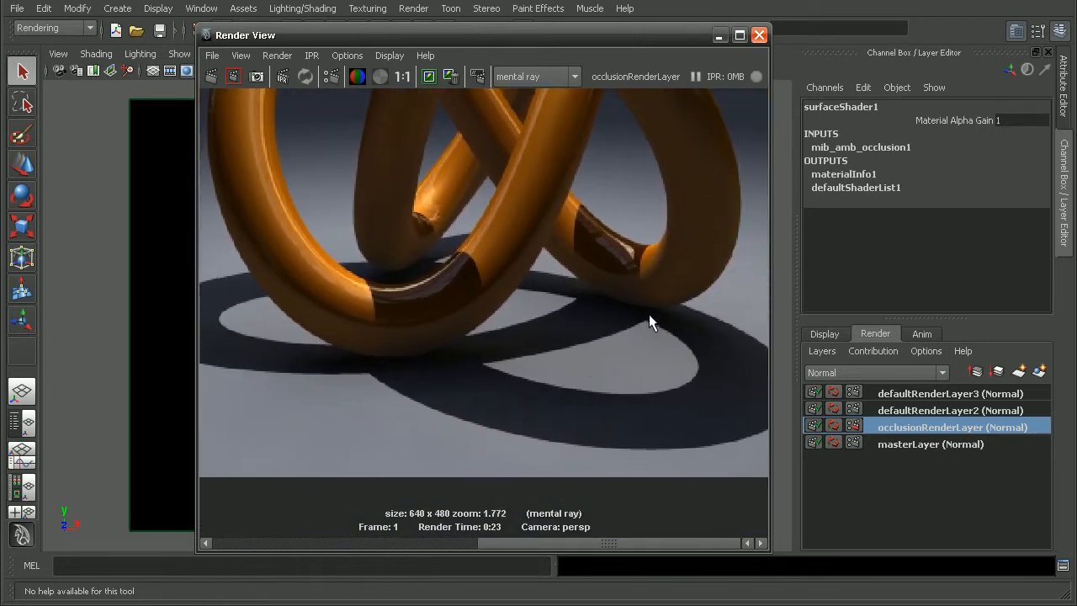
drag(536, 541, 463, 543)
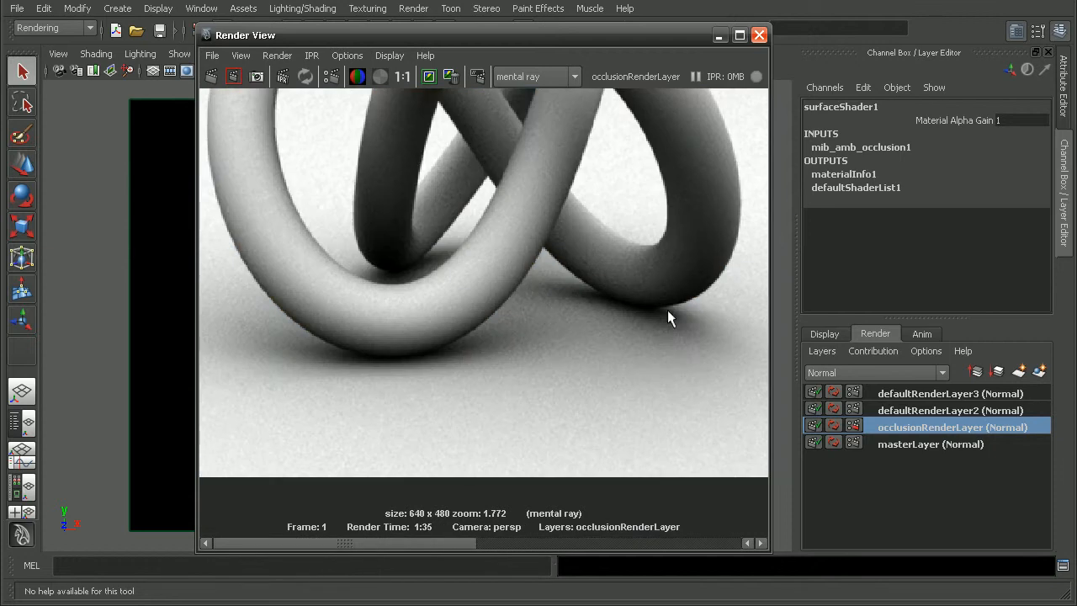
alt+middle_drag(664, 311, 471, 257)
click(402, 77)
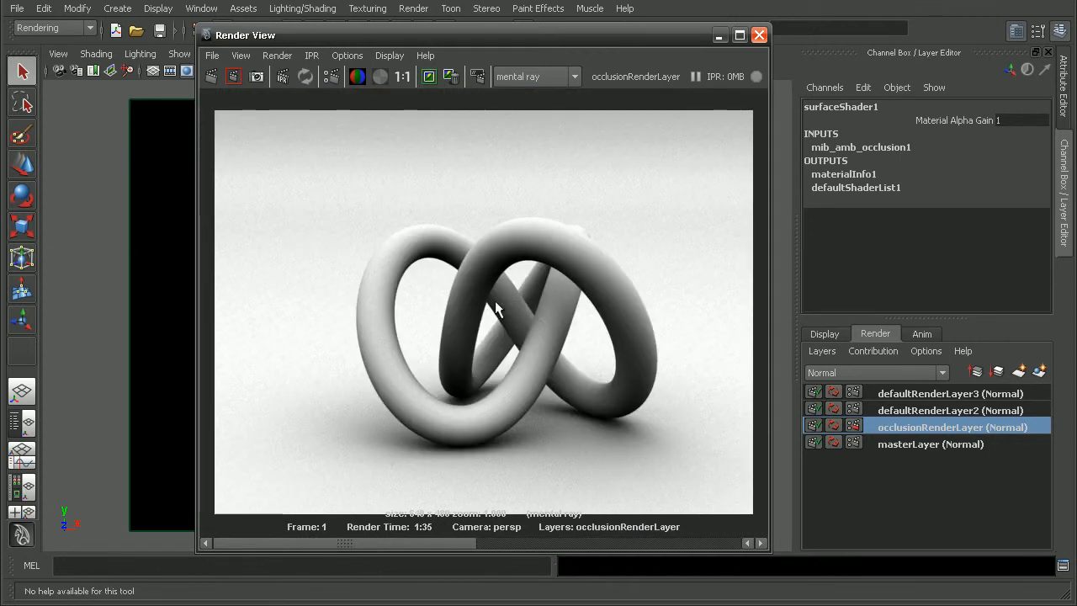
click(545, 542)
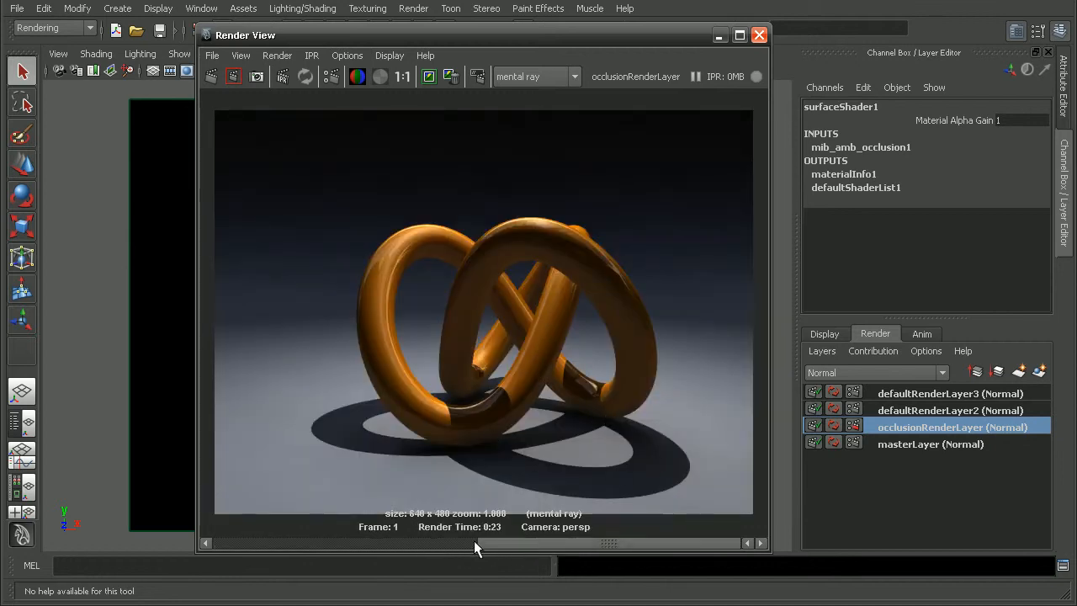
drag(526, 541, 471, 543)
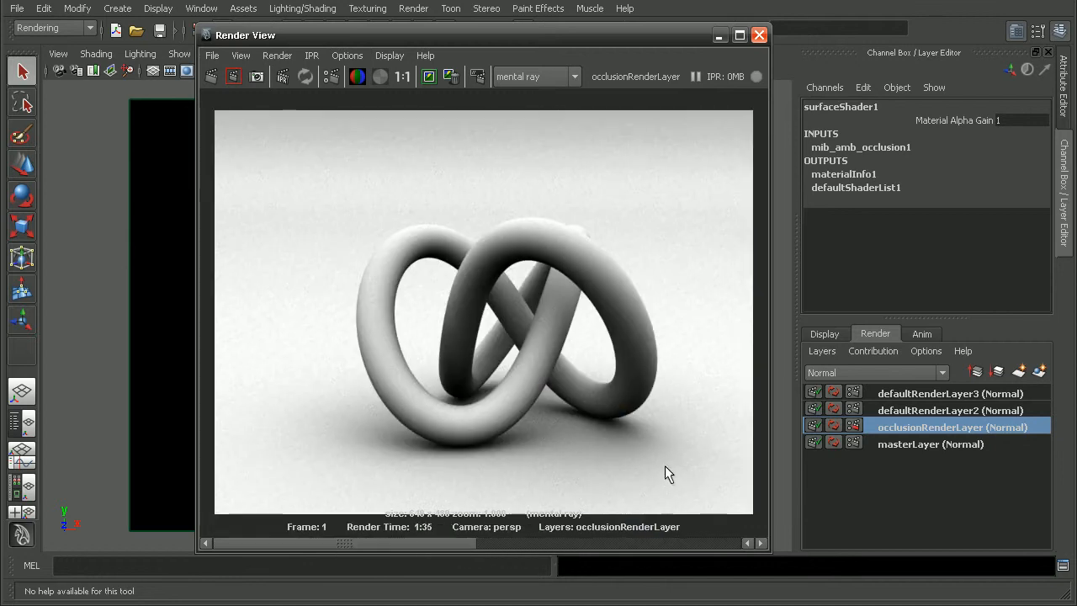
Examine the occlusion shading on the knot and where it meets the floor, and compare it again with the stored colour render
alt+middle_drag(660, 464, 597, 416)
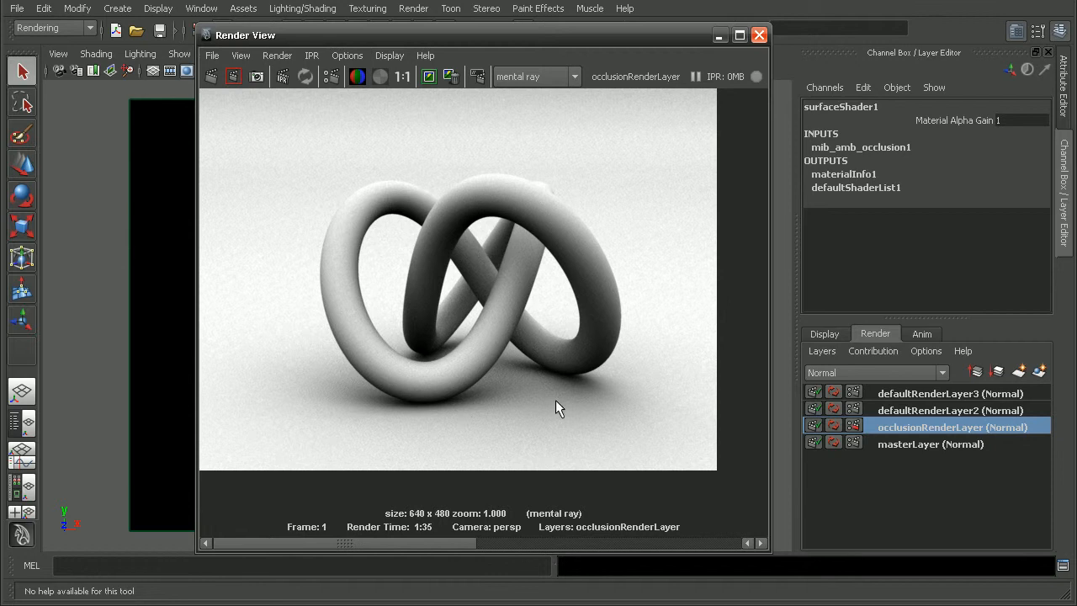
alt+middle_drag(538, 337, 548, 298)
alt+middle_drag(381, 215, 421, 300)
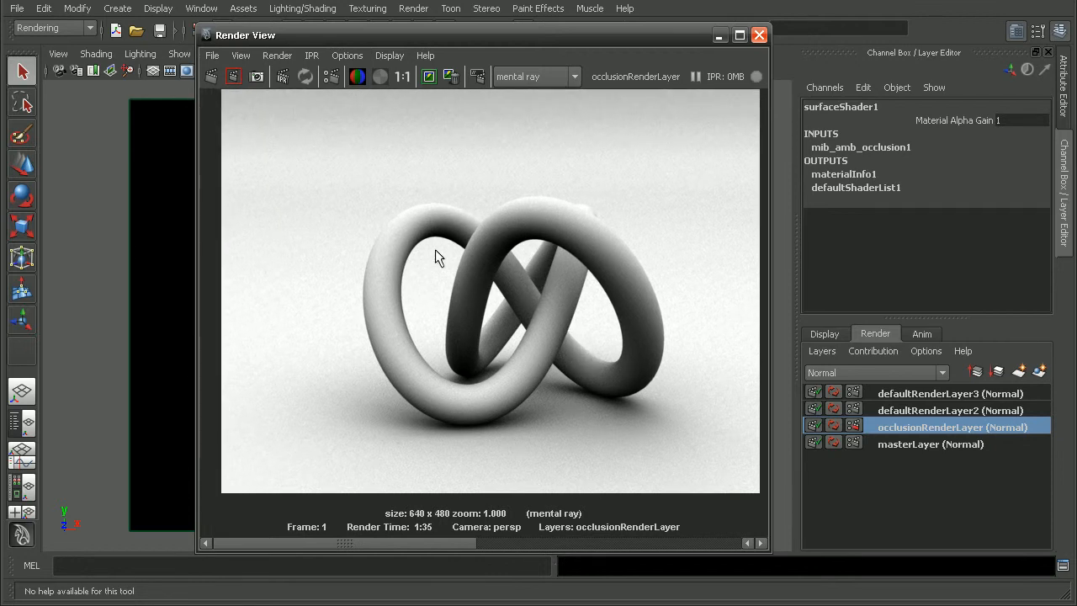
alt+right_drag(435, 249, 726, 365)
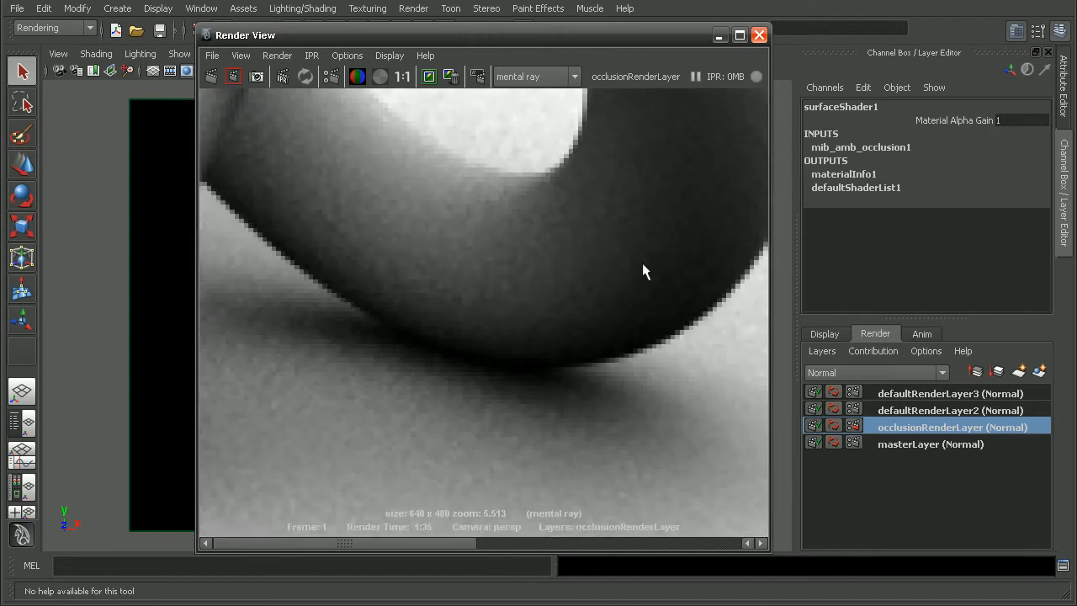
alt+middle_drag(659, 273, 416, 335)
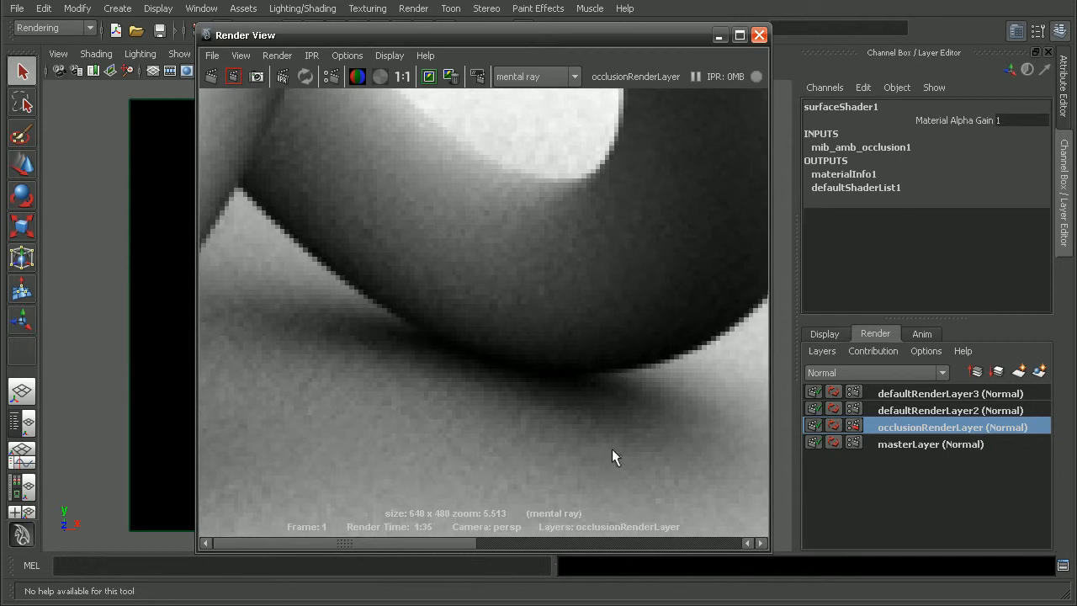
alt+right_drag(596, 432, 223, 332)
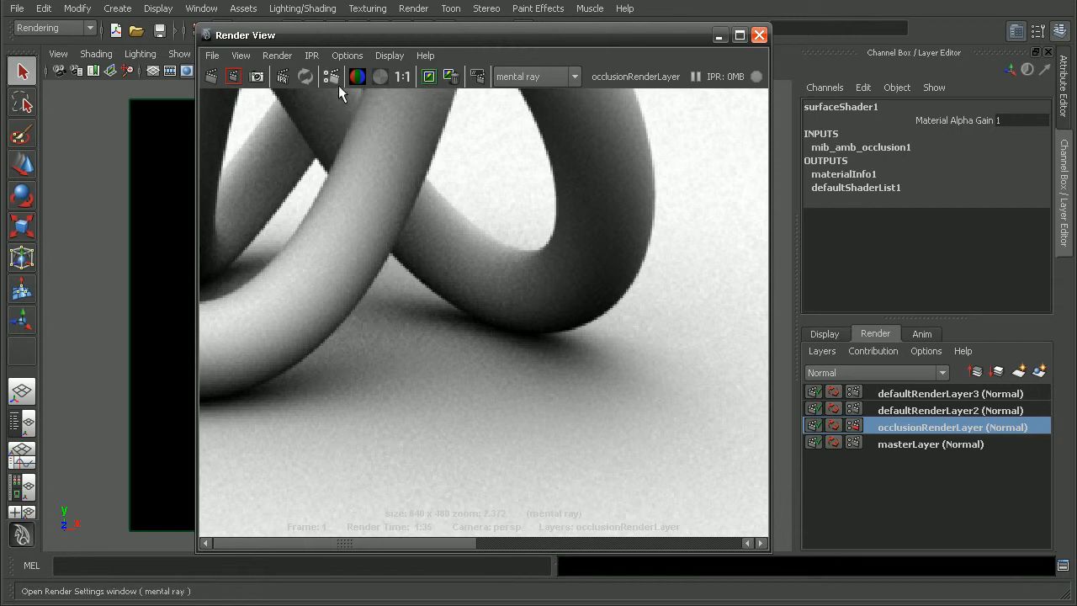
click(403, 77)
drag(417, 541, 565, 546)
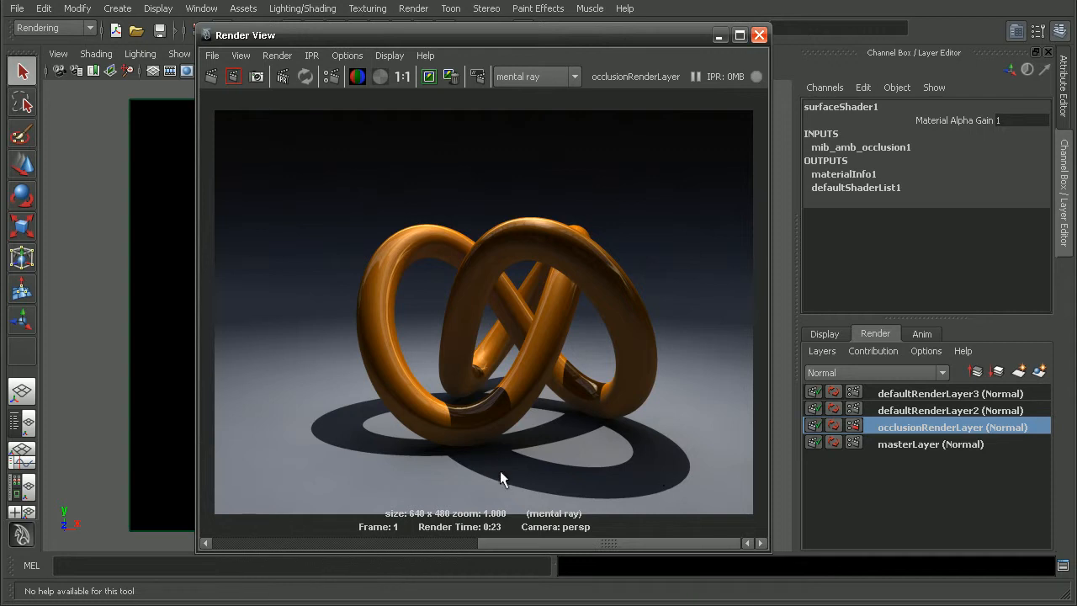
drag(571, 541, 514, 542)
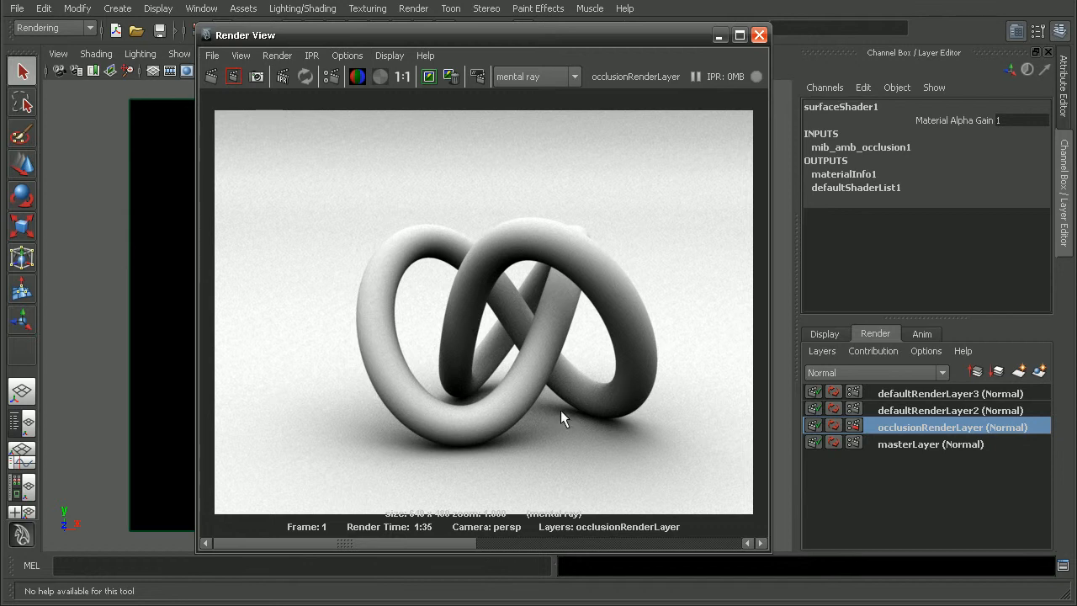
Close the render window and rename the render layer defaultRenderLayer2 as shadowRenderLayer
click(912, 411)
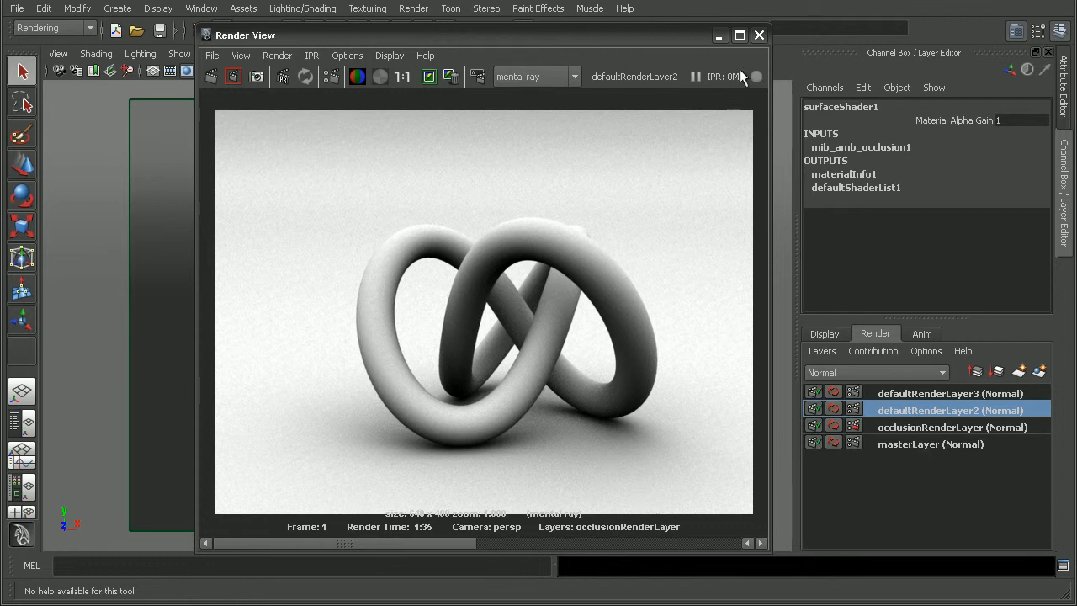
click(759, 36)
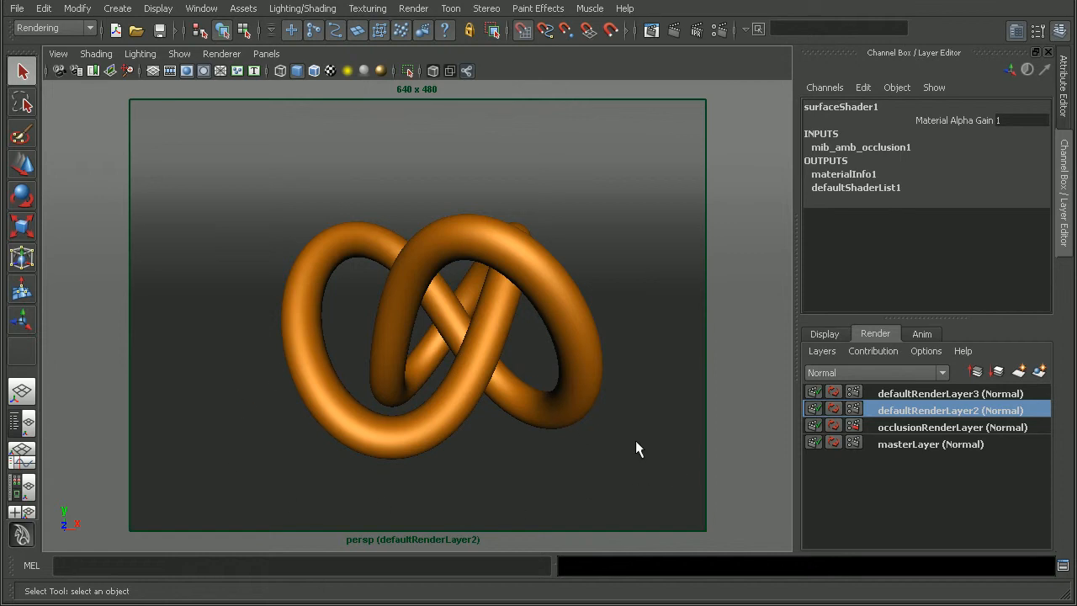
double_click(918, 411)
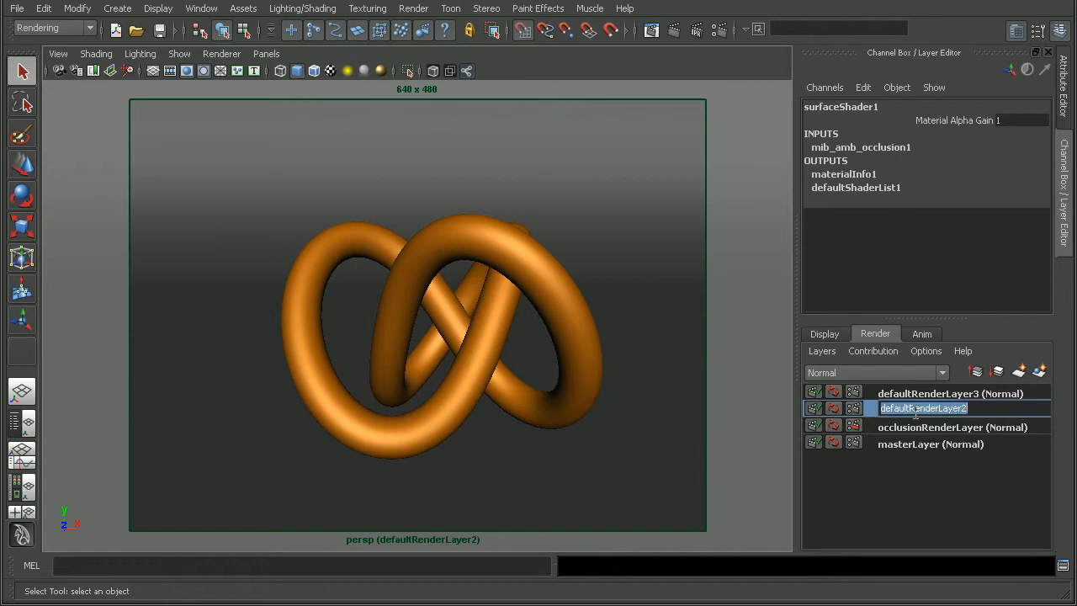
text(shado)
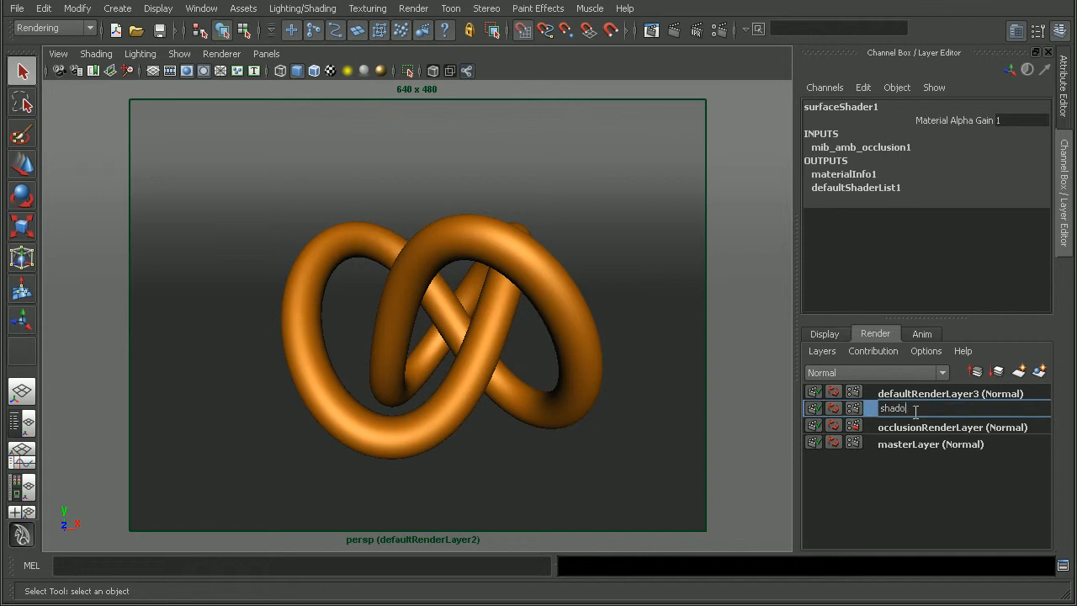
text(wRenderLayer)
drag(912, 410, 928, 409)
text(Re)
key(Return)
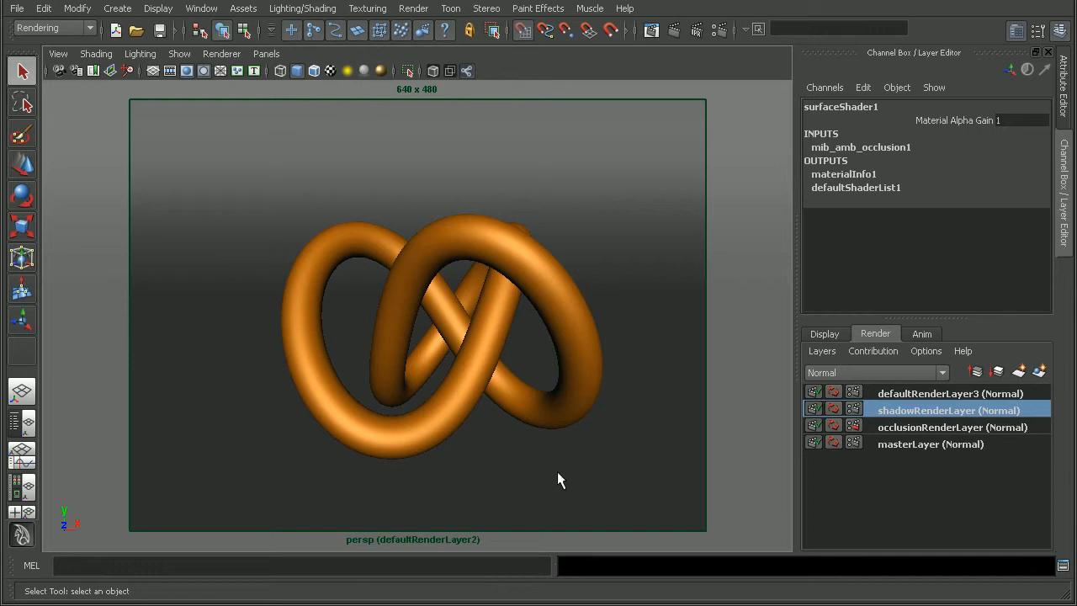
Create a Use Background material in the Hypershade and assign it to the ground plane on the shadow layer
click(34, 489)
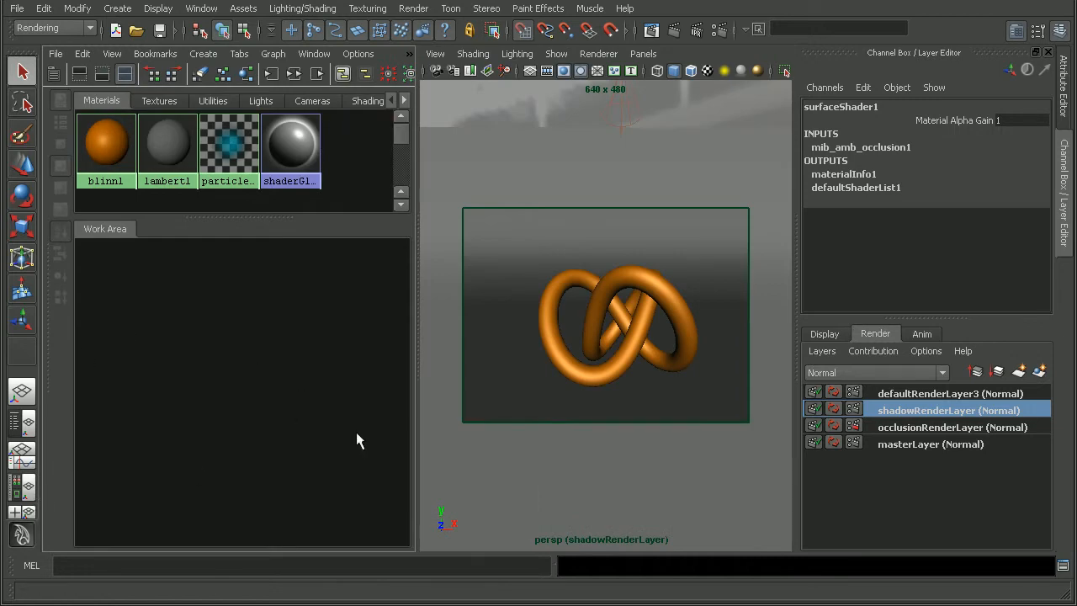
click(206, 55)
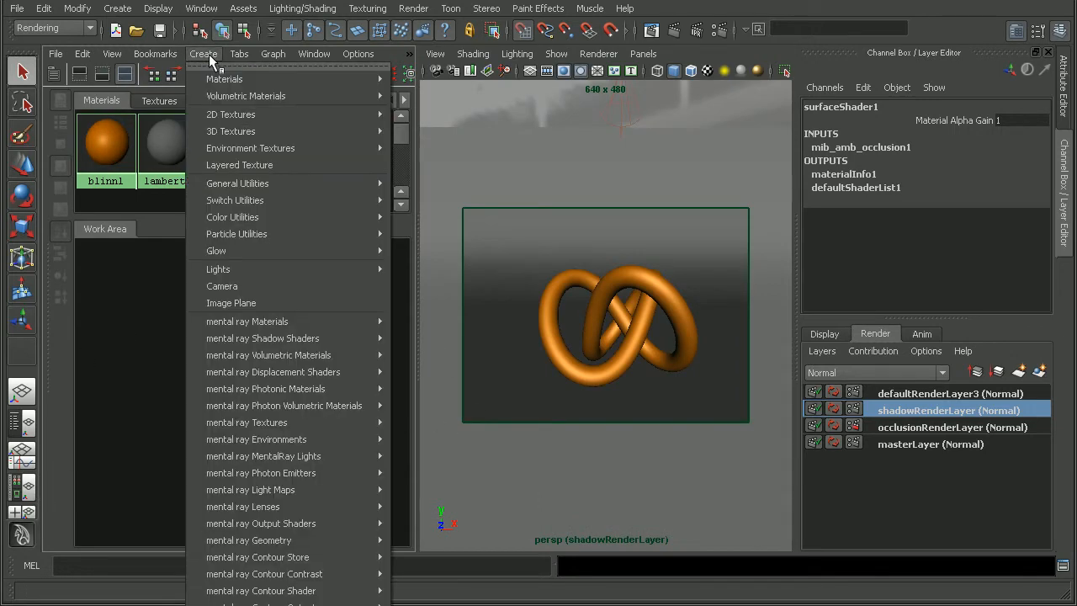
mouse_move(242, 84)
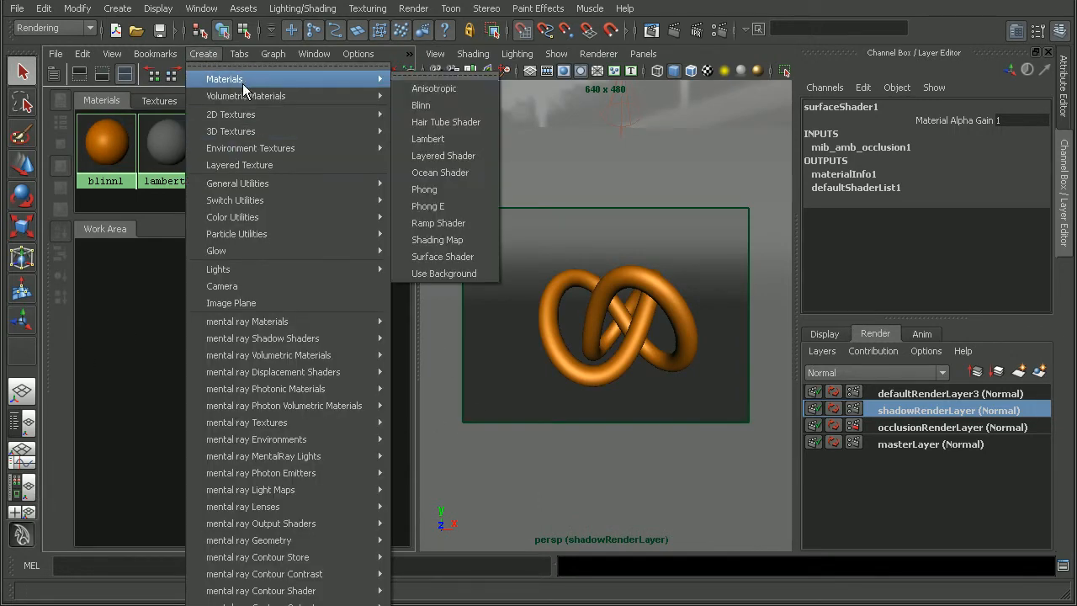
click(454, 275)
drag(147, 457, 283, 325)
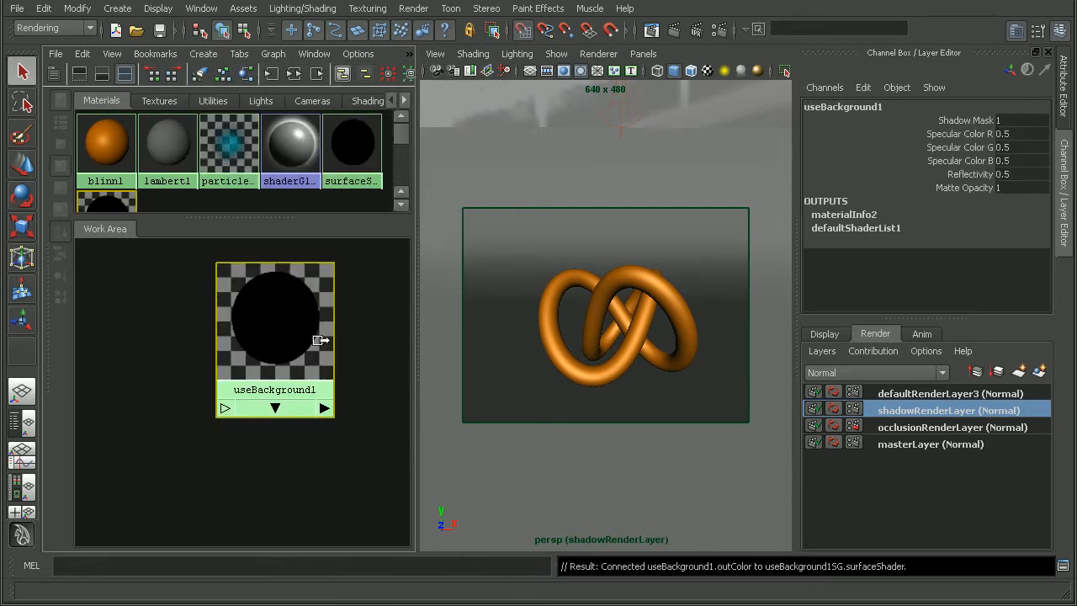
middle_drag(281, 320, 552, 216)
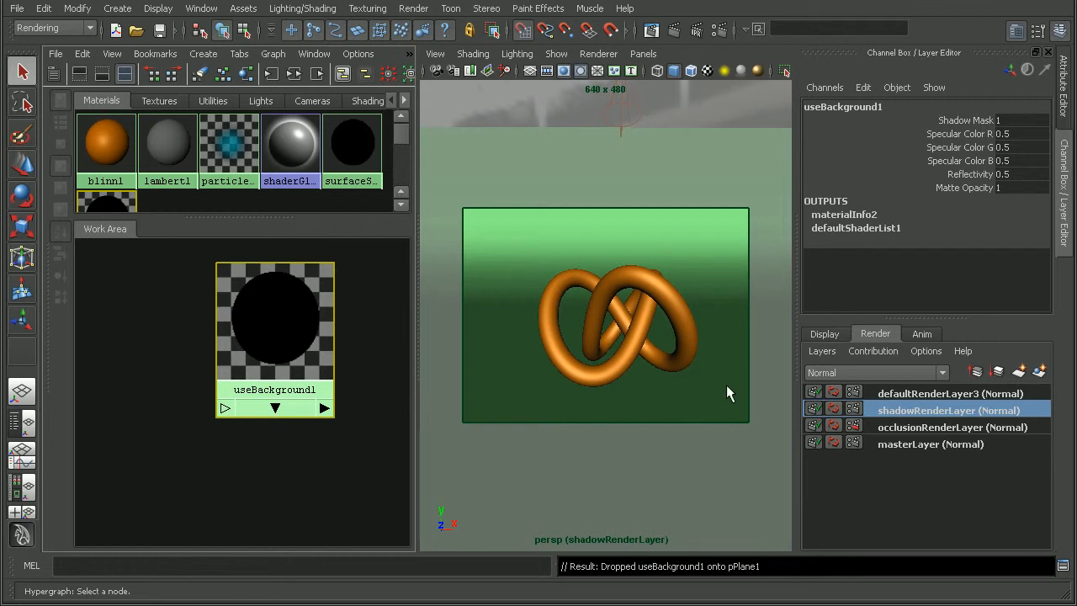
Render the shadow layer and display the alpha channel of the result
click(674, 32)
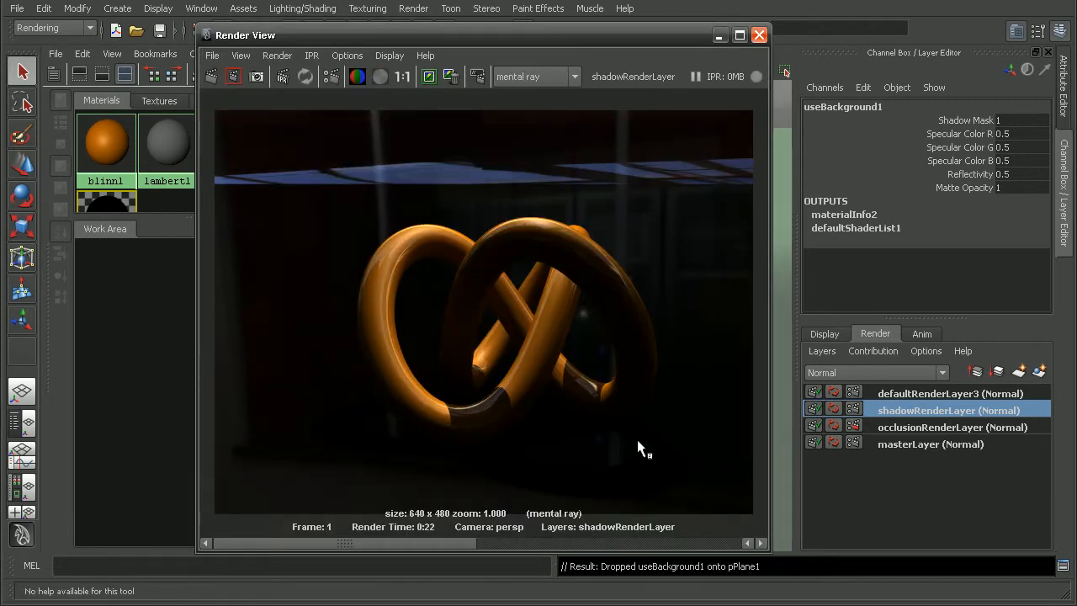
click(380, 76)
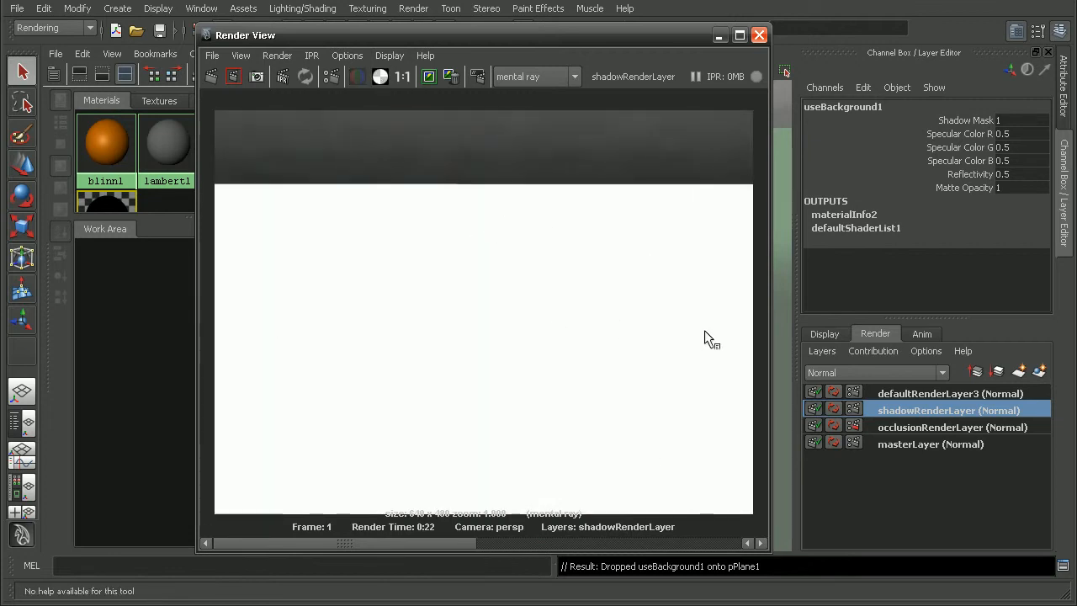
Set the Use Background material's Specular Color to black and its Reflectivity and Reflection Limit to 0
drag(400, 33, 280, 25)
double_click(288, 308)
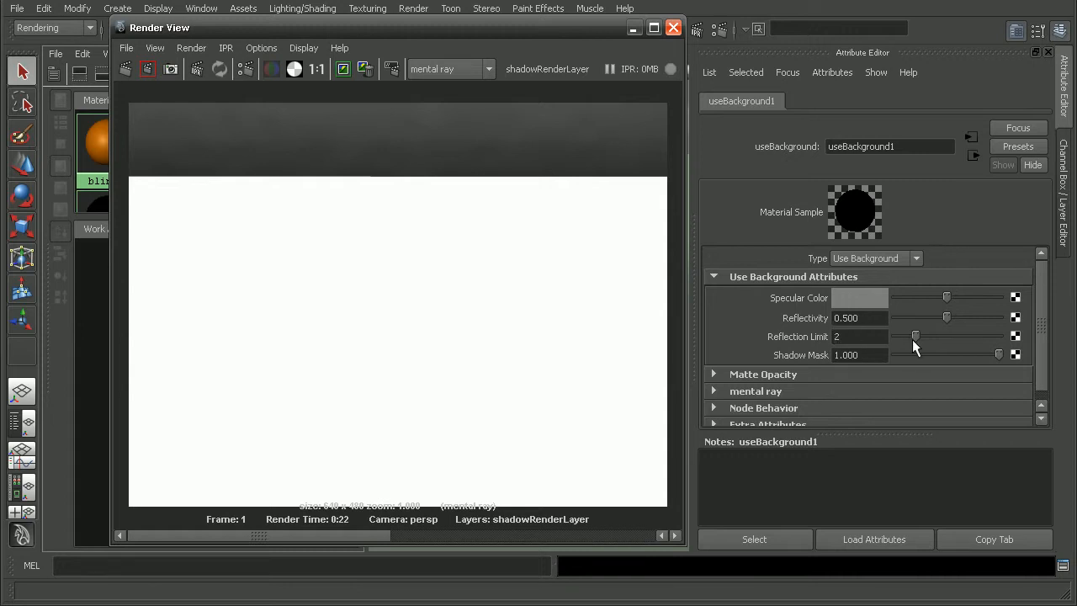
drag(913, 335, 894, 336)
drag(901, 299, 845, 294)
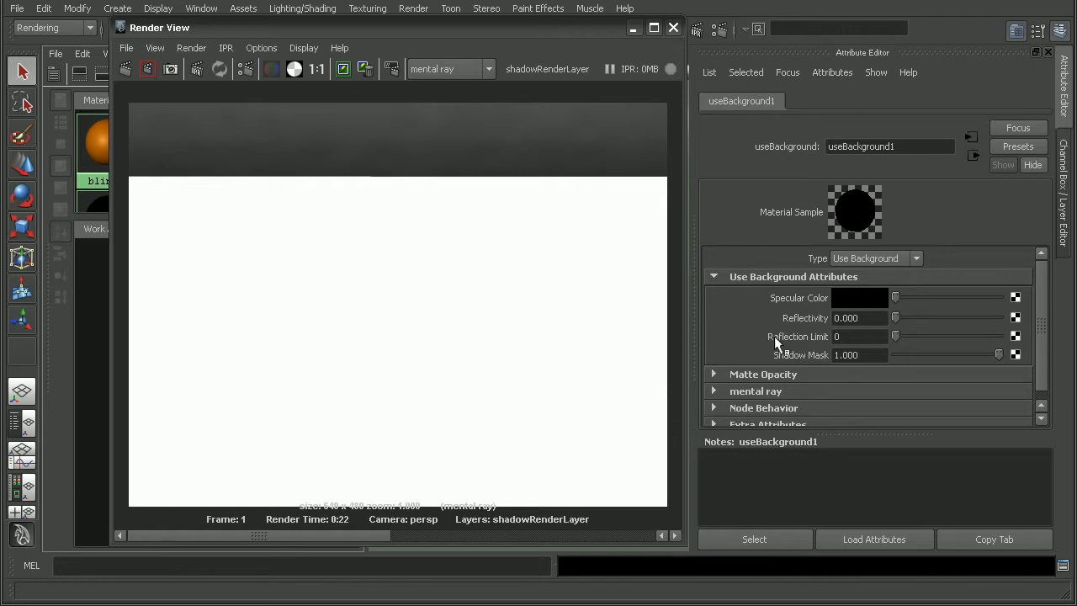
Re-render the shadow layer, compare its color and alpha channels, and examine the alpha around the knot's shadow up close and at full size
click(126, 69)
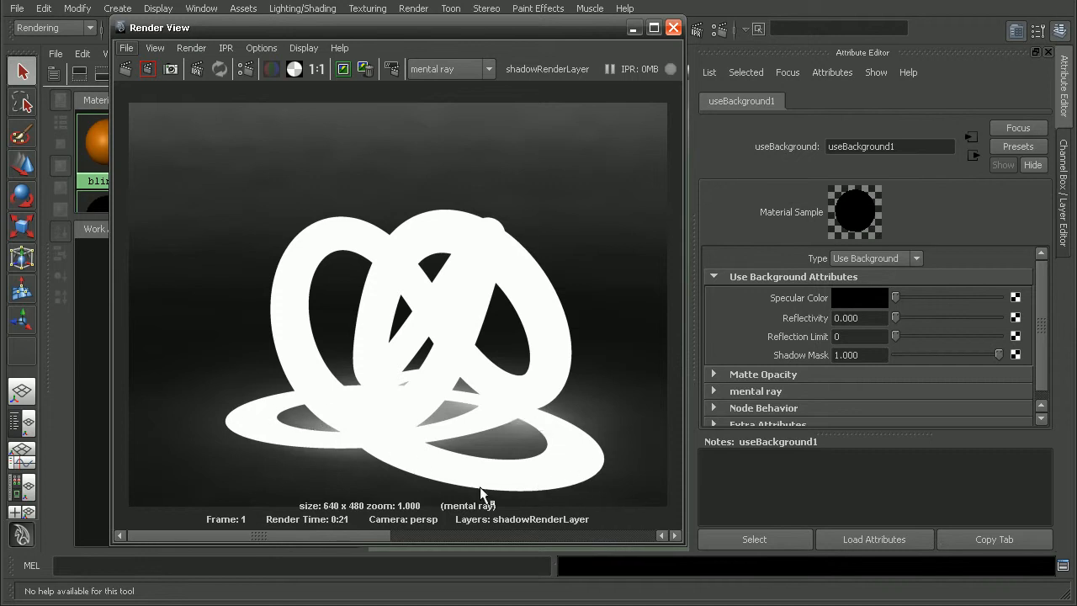
click(271, 69)
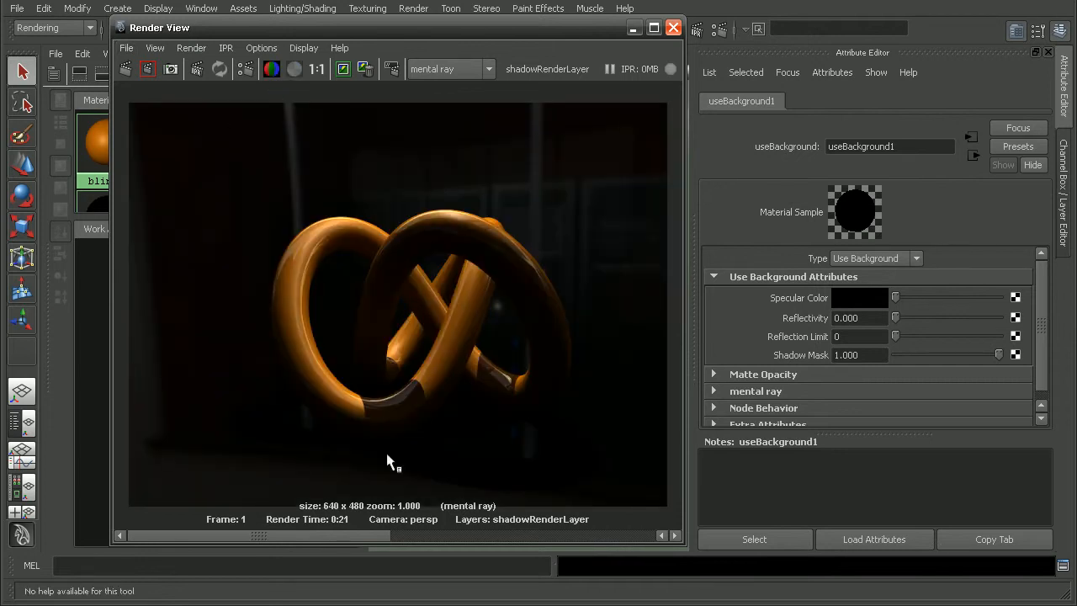
click(293, 71)
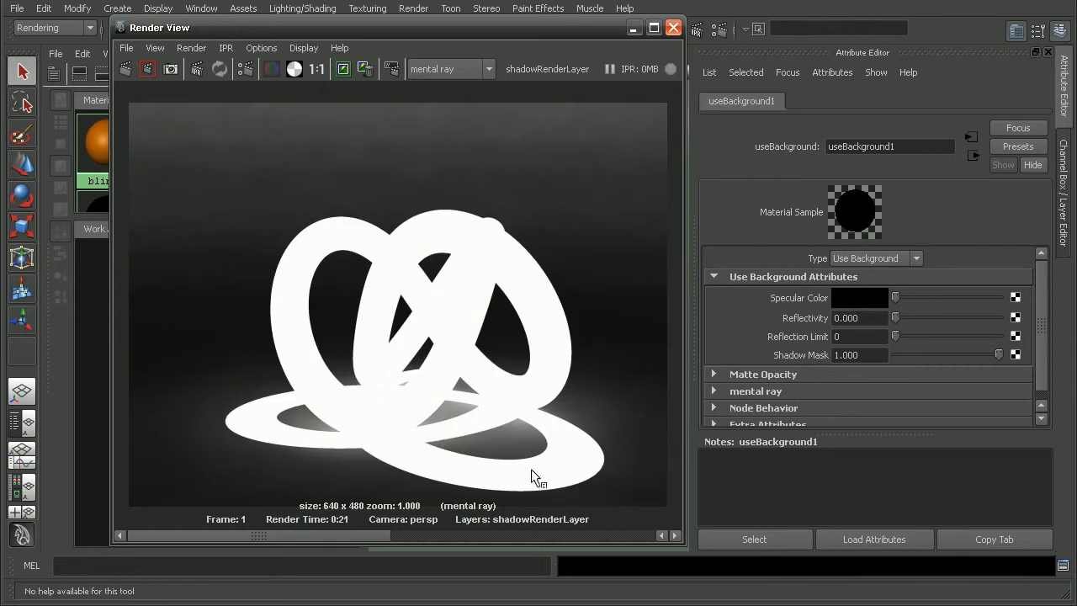
scroll(457, 294, up, 10)
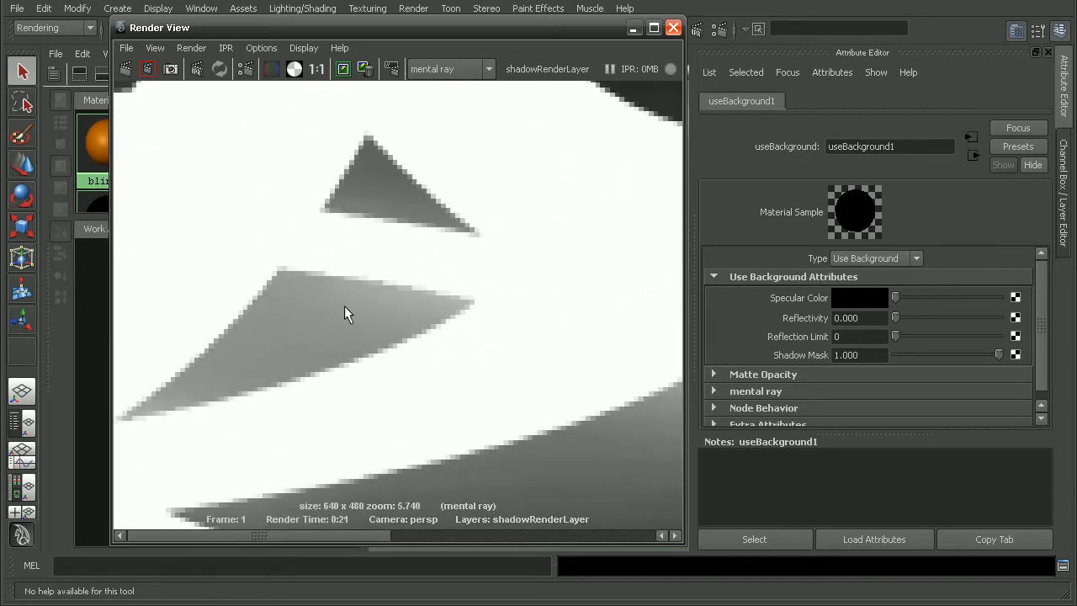
alt+middle_drag(459, 213, 390, 354)
scroll(576, 259, down, 8)
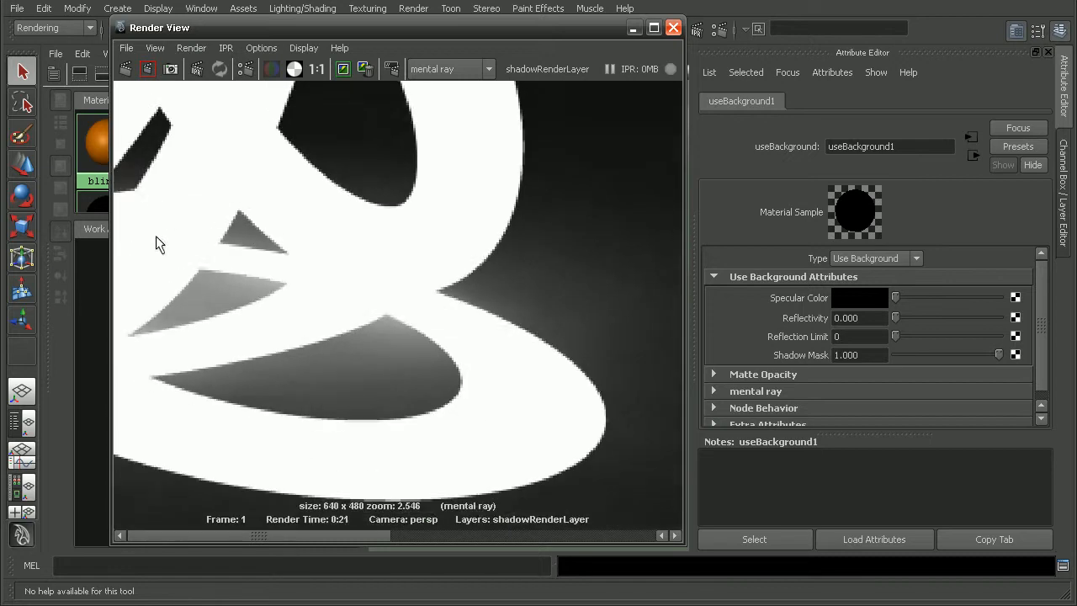
click(324, 72)
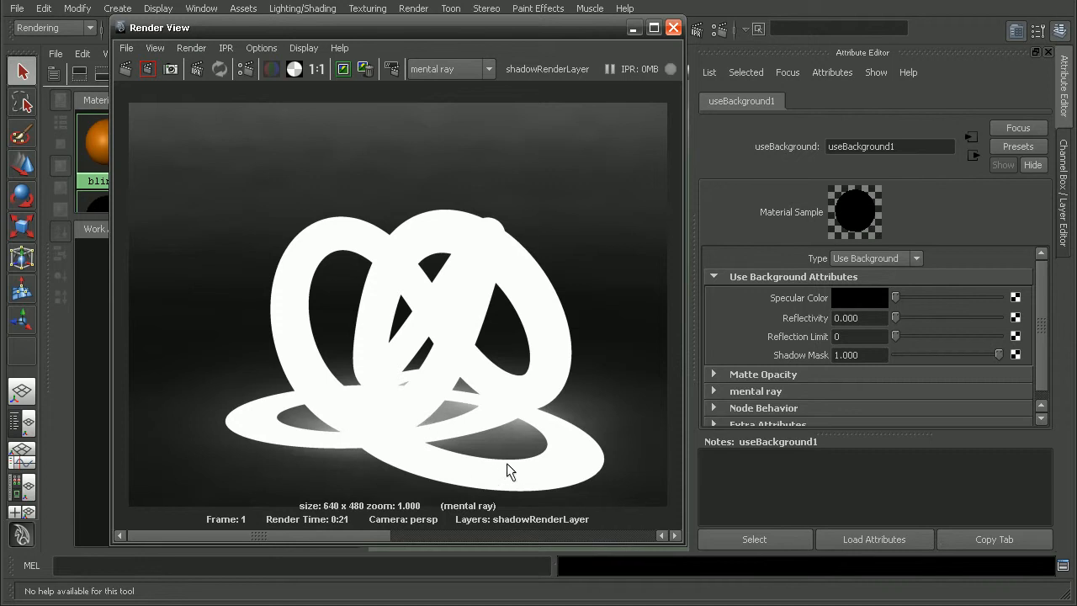
Create a layer override for Final Gathering on shadowRenderLayer and disable Final Gathering in its render settings
click(673, 27)
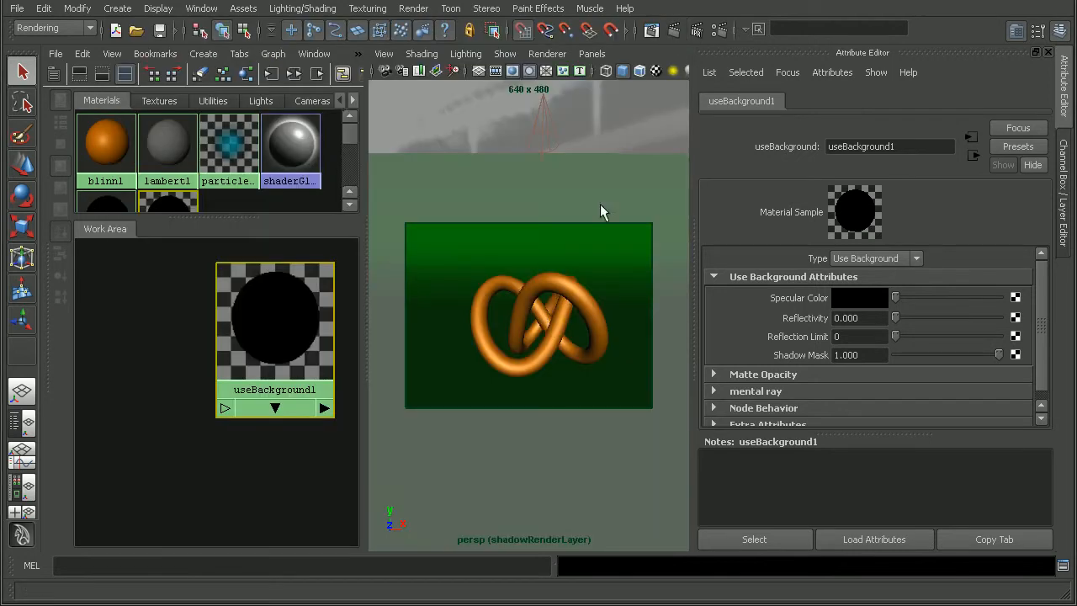
click(1064, 193)
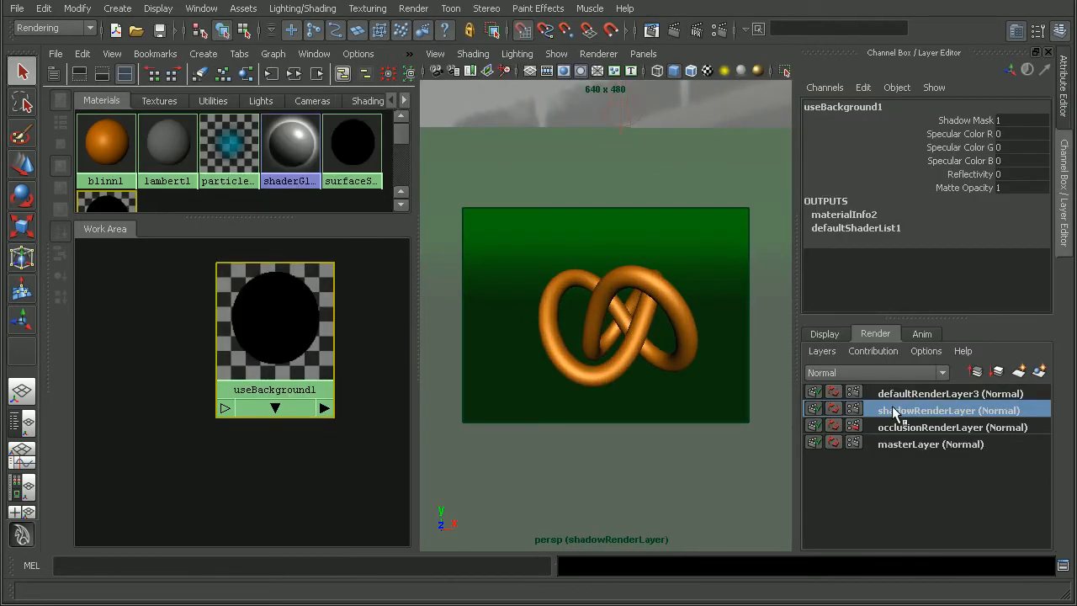
click(718, 31)
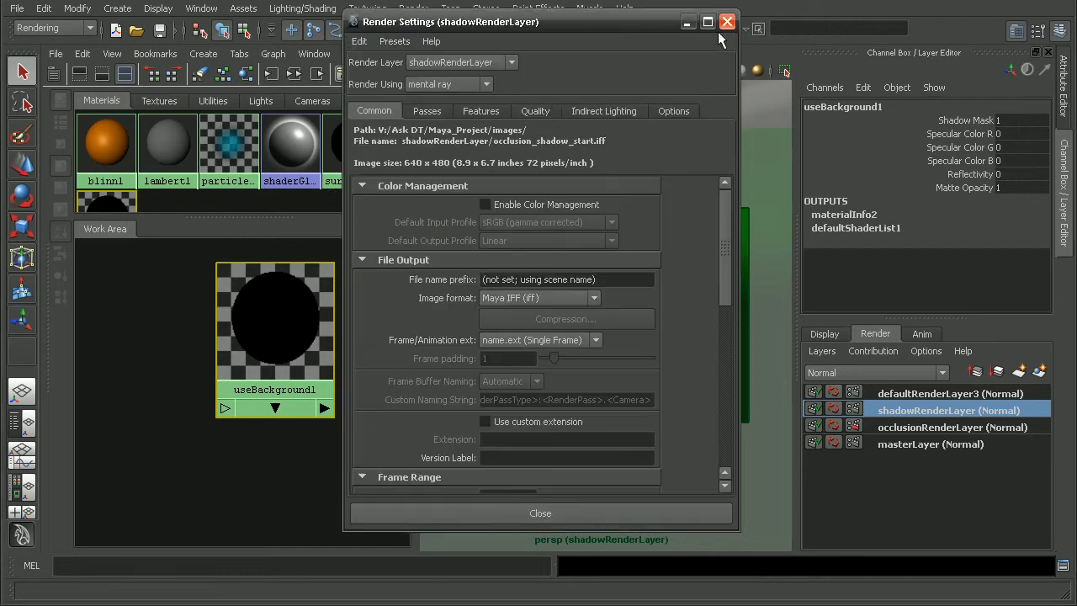
drag(618, 18, 509, 17)
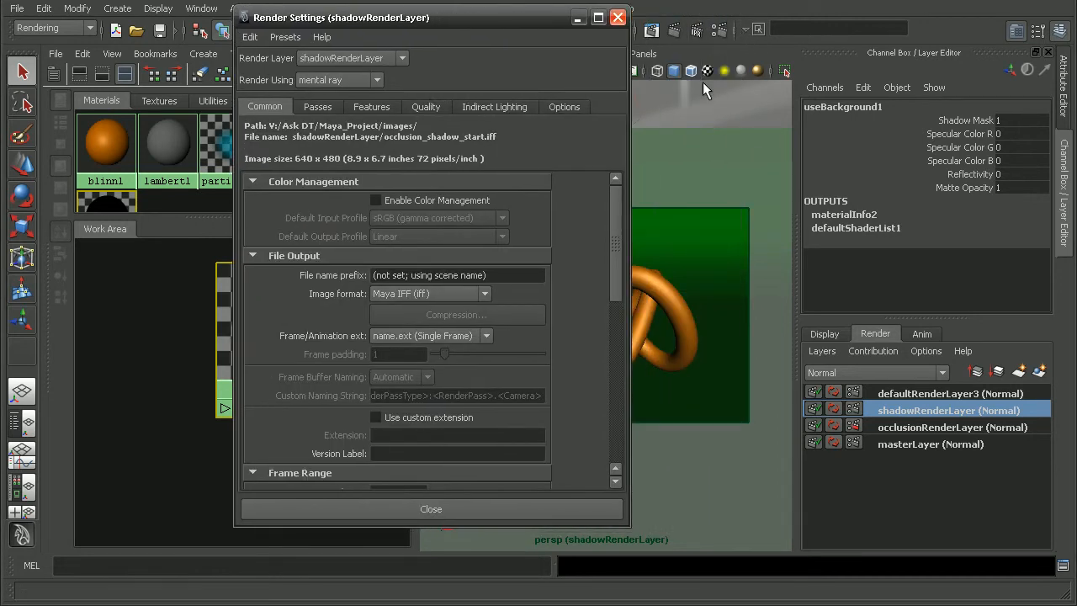
click(492, 106)
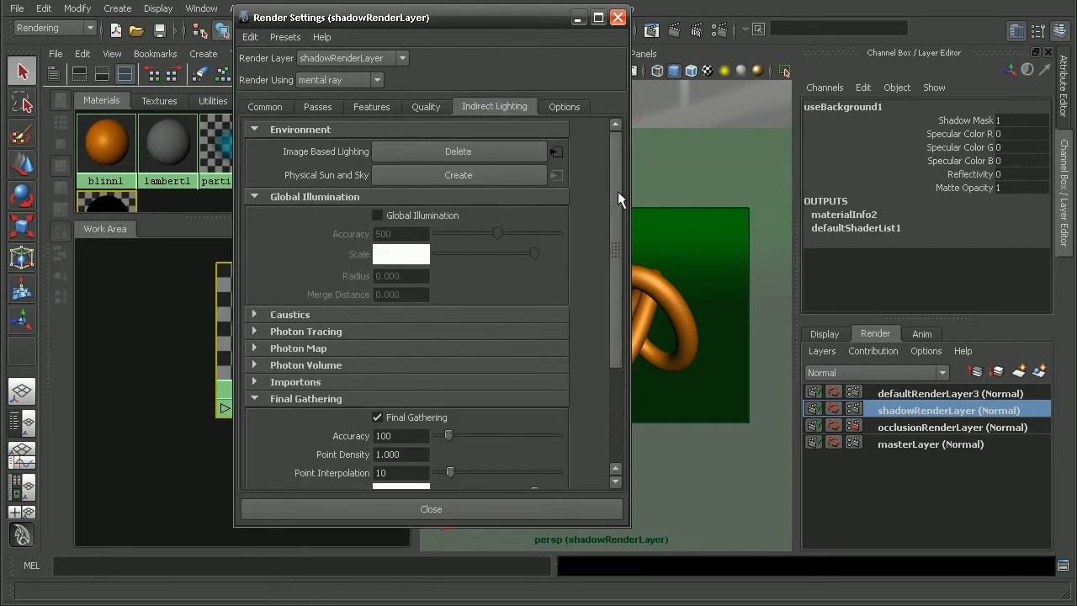
drag(618, 192, 627, 270)
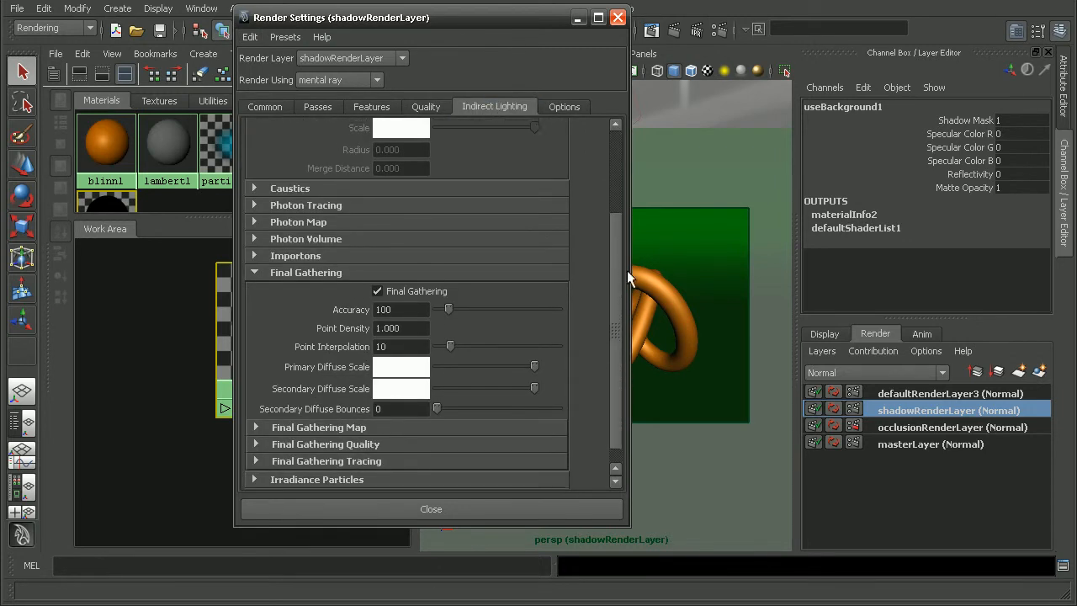
right_click(422, 287)
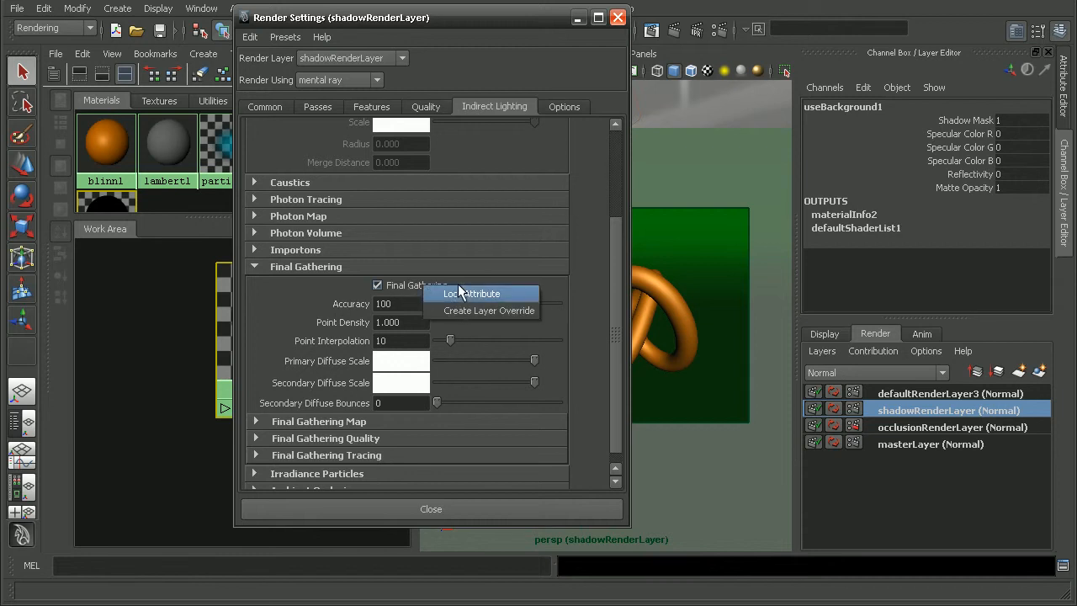
click(504, 313)
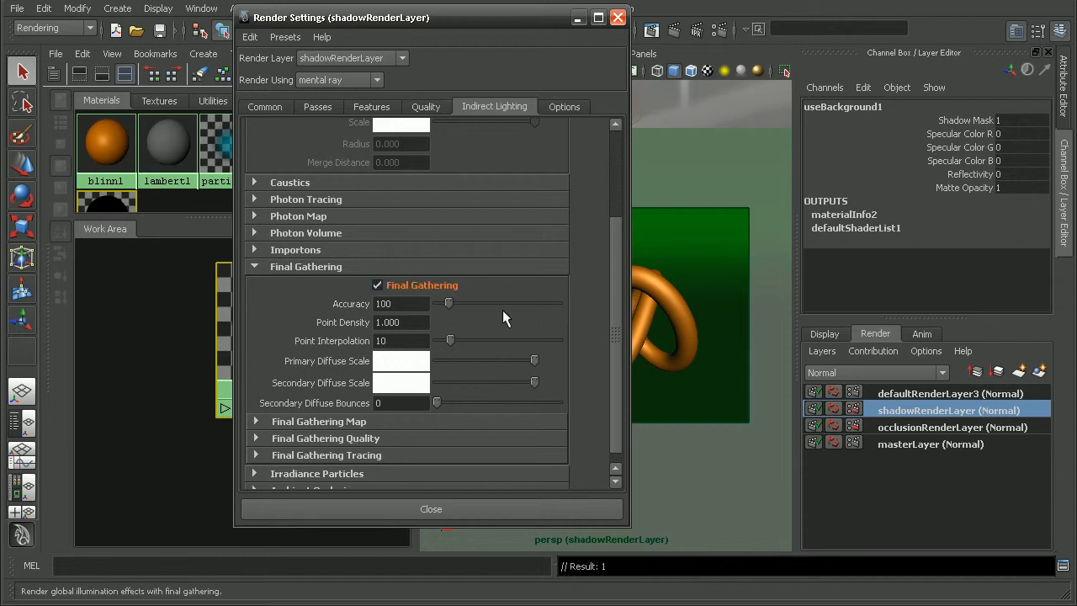
click(415, 284)
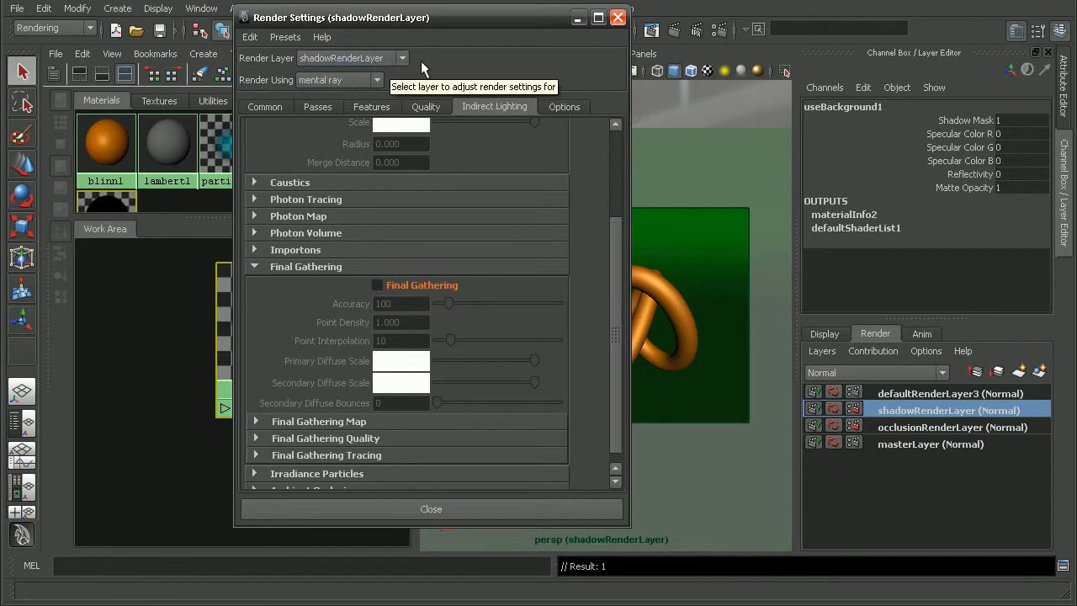
click(529, 510)
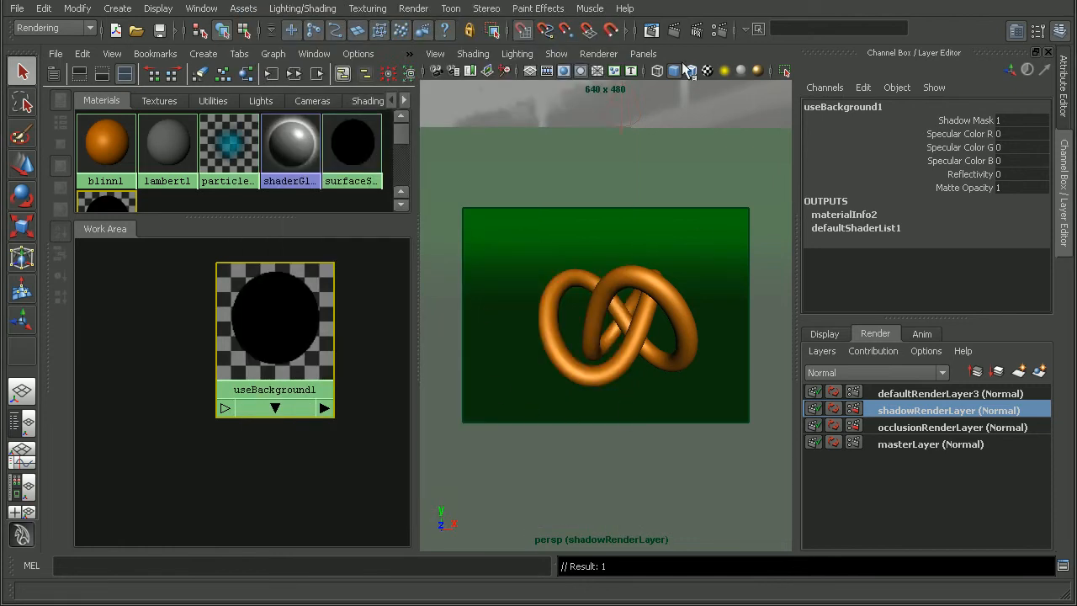
Render the shadow layer again, examine the alpha channel's shadow edges up close, and compare it with the color image at actual size
click(674, 29)
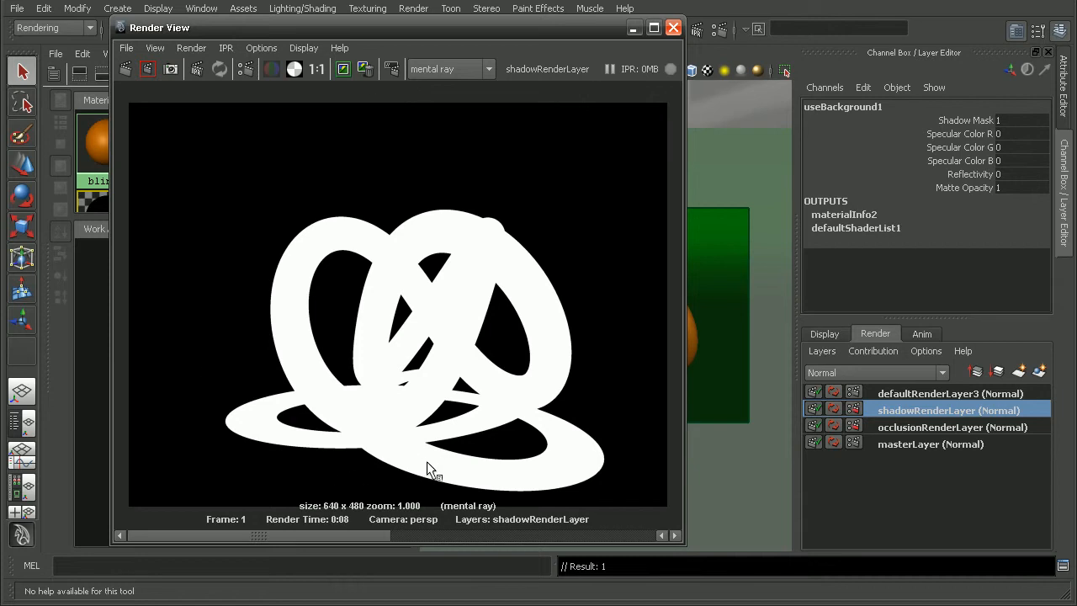
alt+middle_drag(425, 426, 412, 329)
alt+right_drag(412, 329, 736, 338)
alt+middle_drag(432, 350, 373, 359)
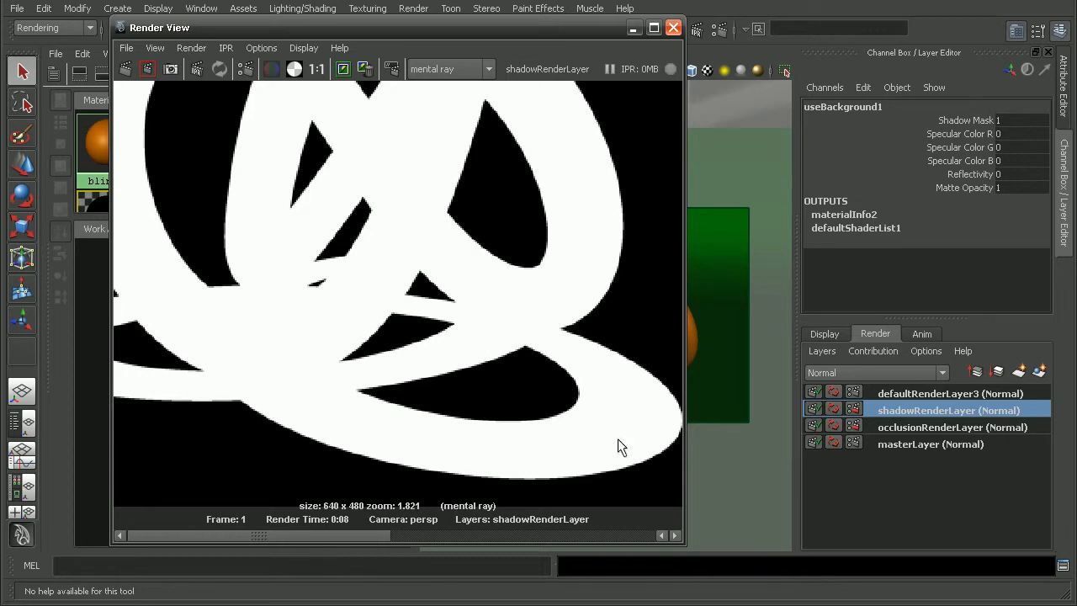
alt+middle_drag(438, 287, 531, 409)
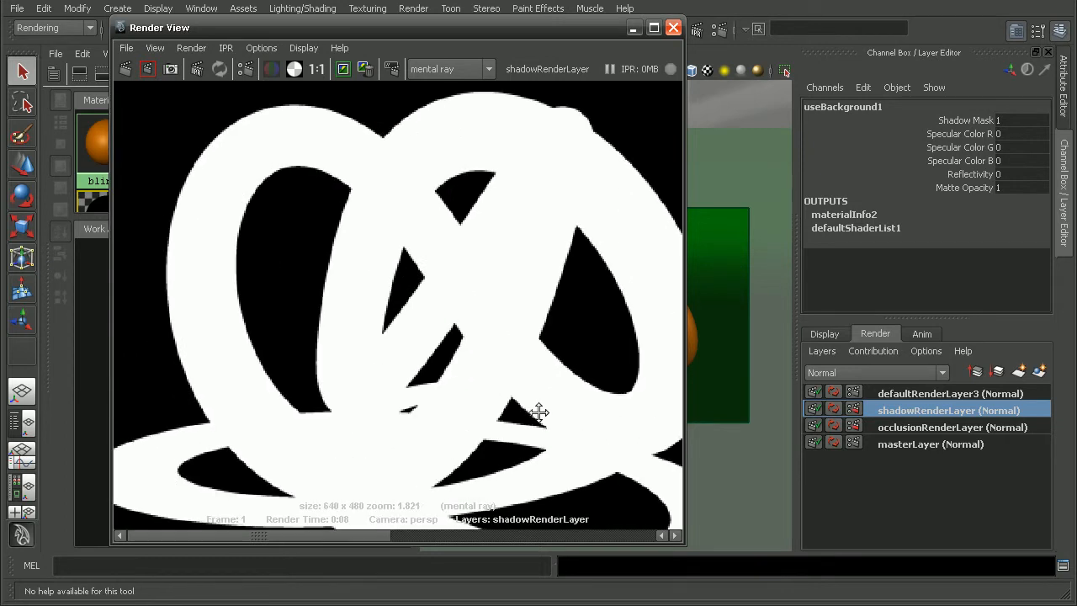
alt+right_drag(531, 409, 294, 400)
alt+middle_drag(451, 387, 426, 377)
click(316, 69)
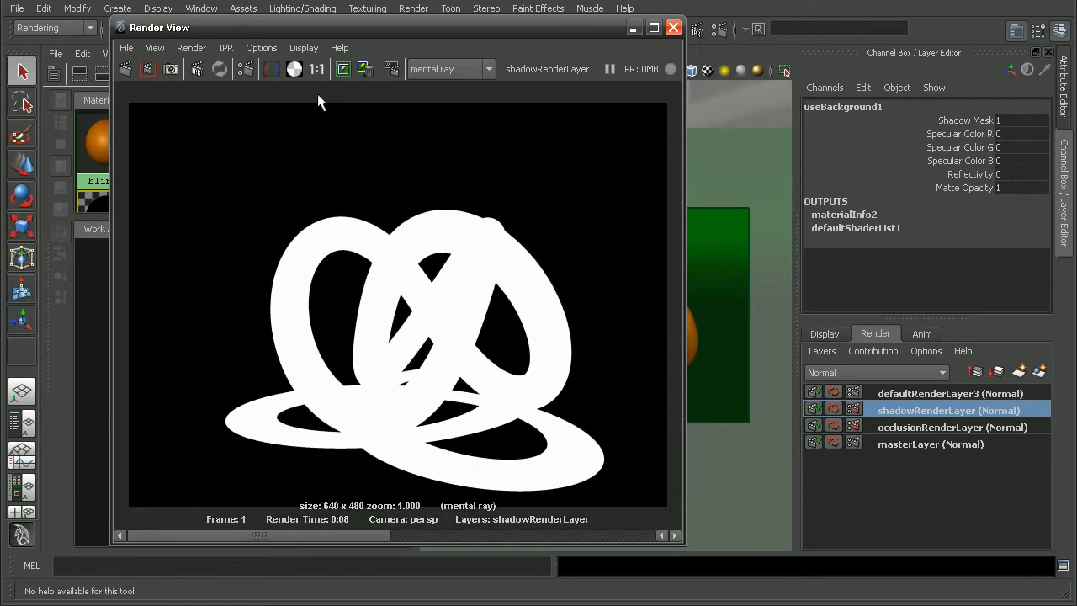
click(272, 69)
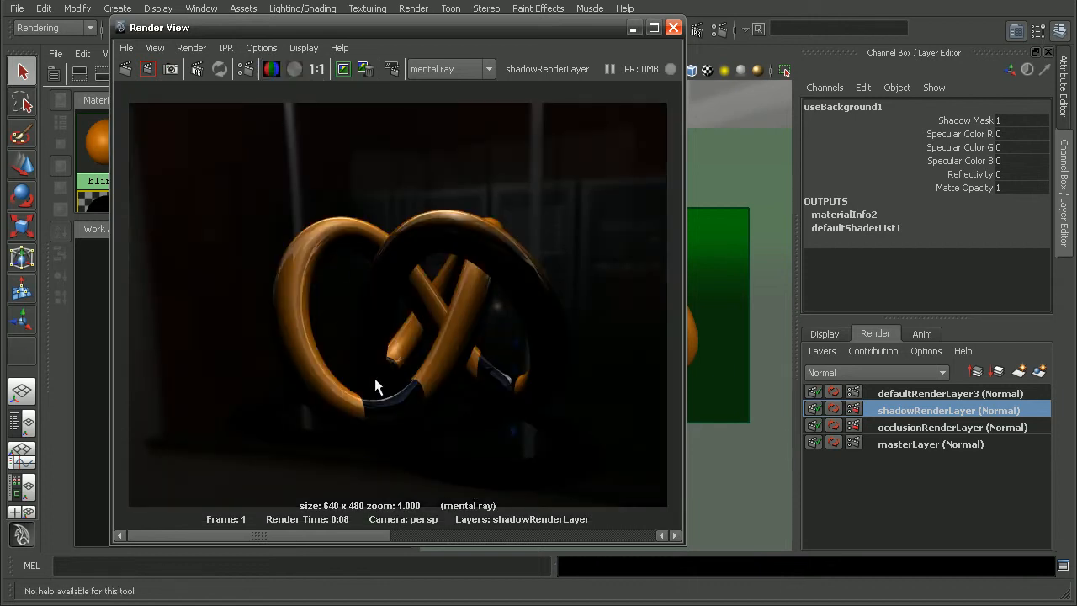
click(293, 69)
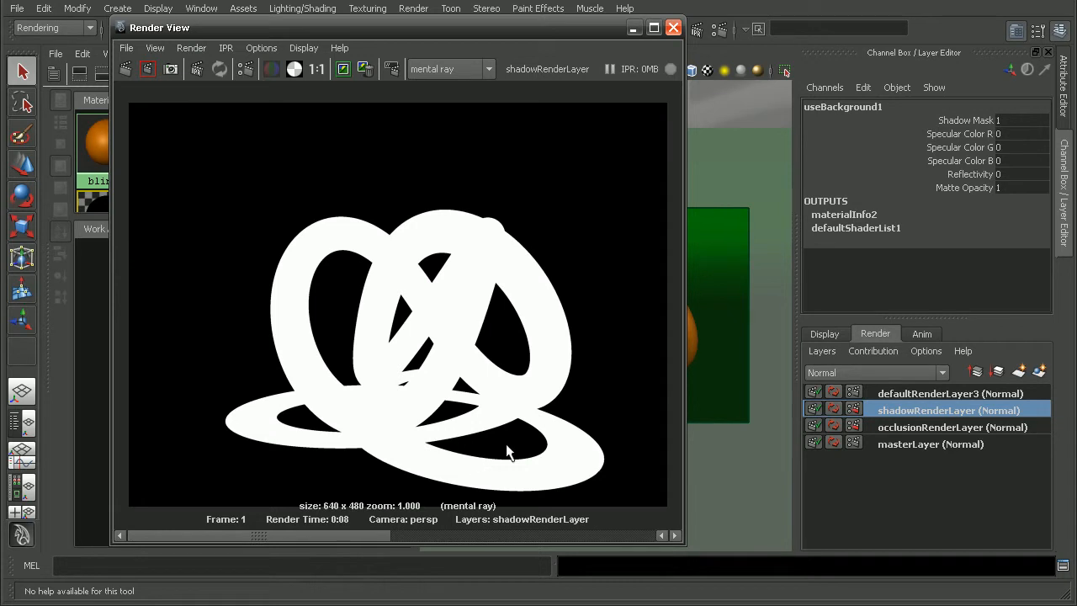
Rename the render layer defaultRenderLayer3 as geometryMatteRenderLayer and close the render window
click(901, 394)
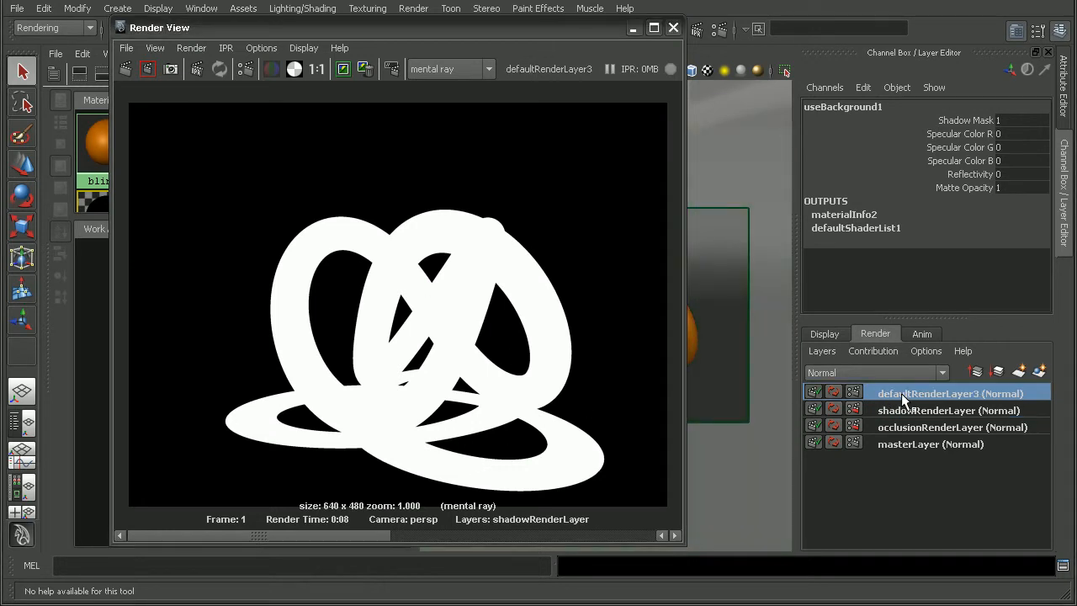
double_click(902, 397)
text(gl)
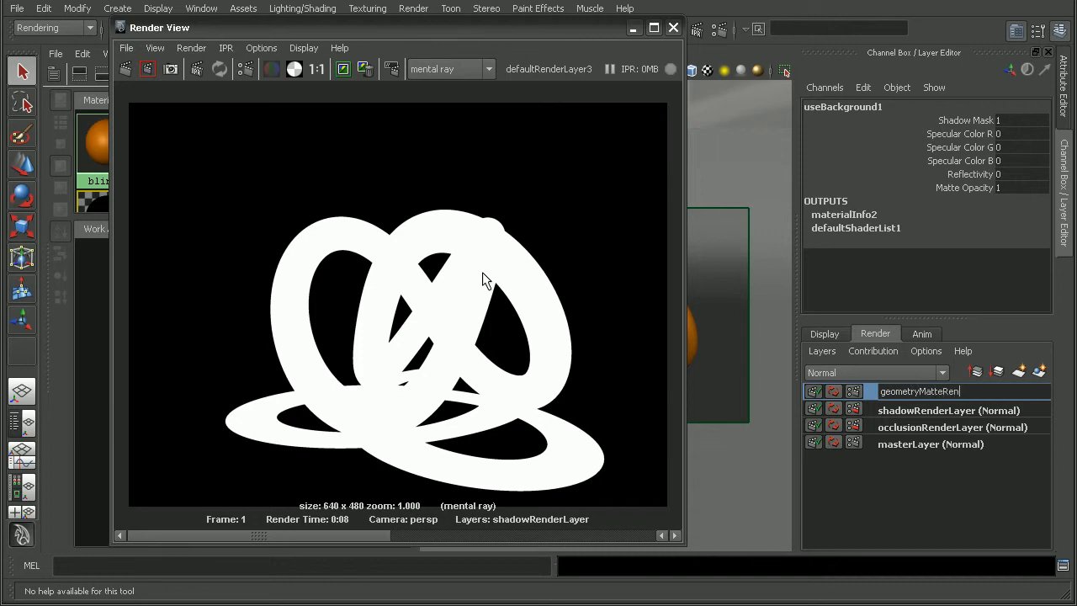
key(Return)
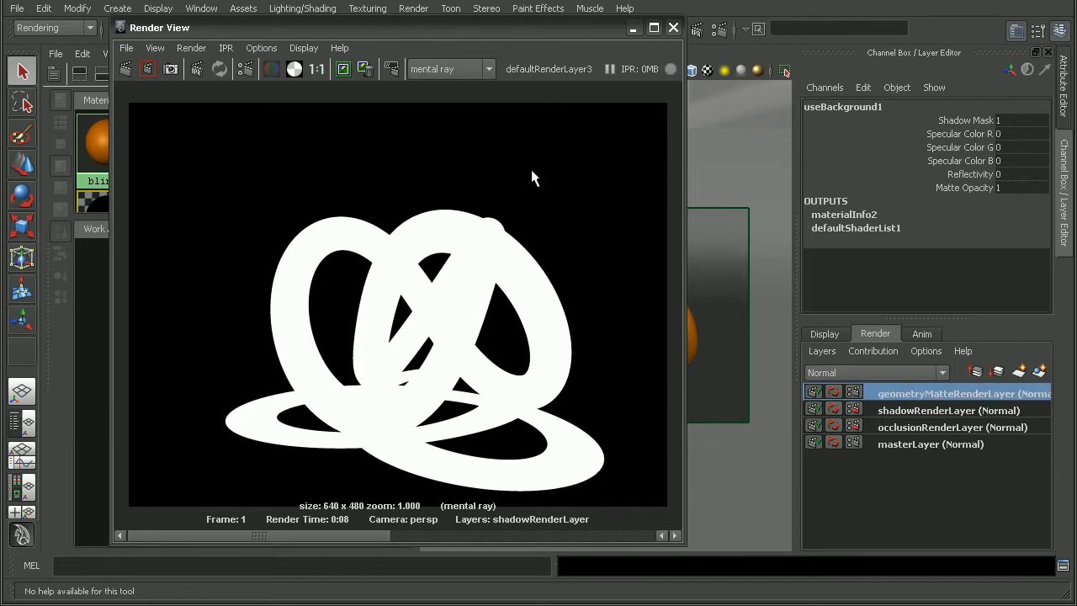
click(672, 29)
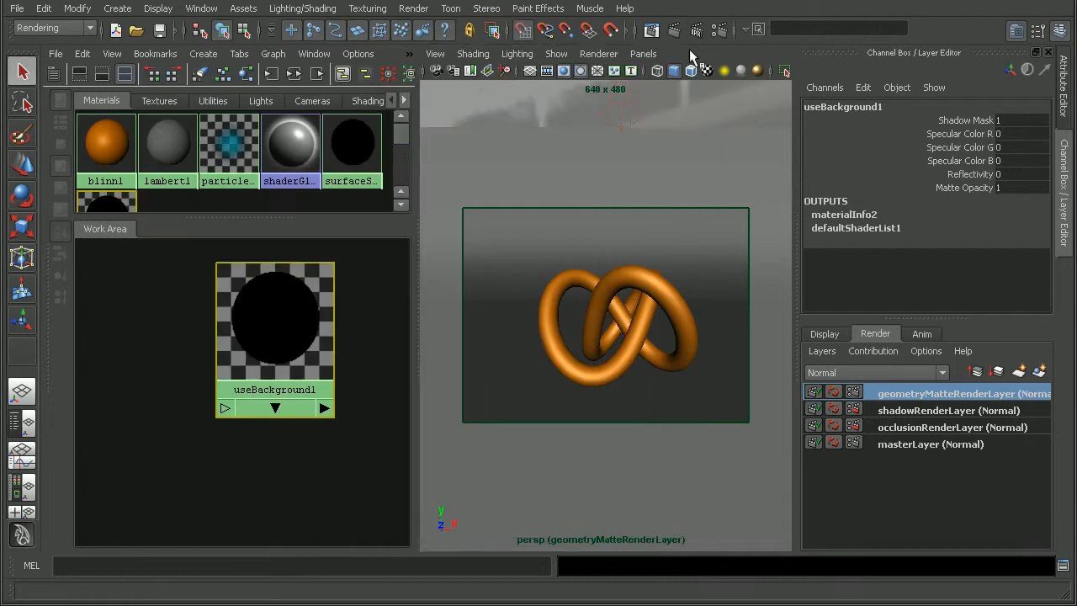
Apply the Geometry Matte preset to geometryMatteRenderLayer through its layer attributes
click(662, 310)
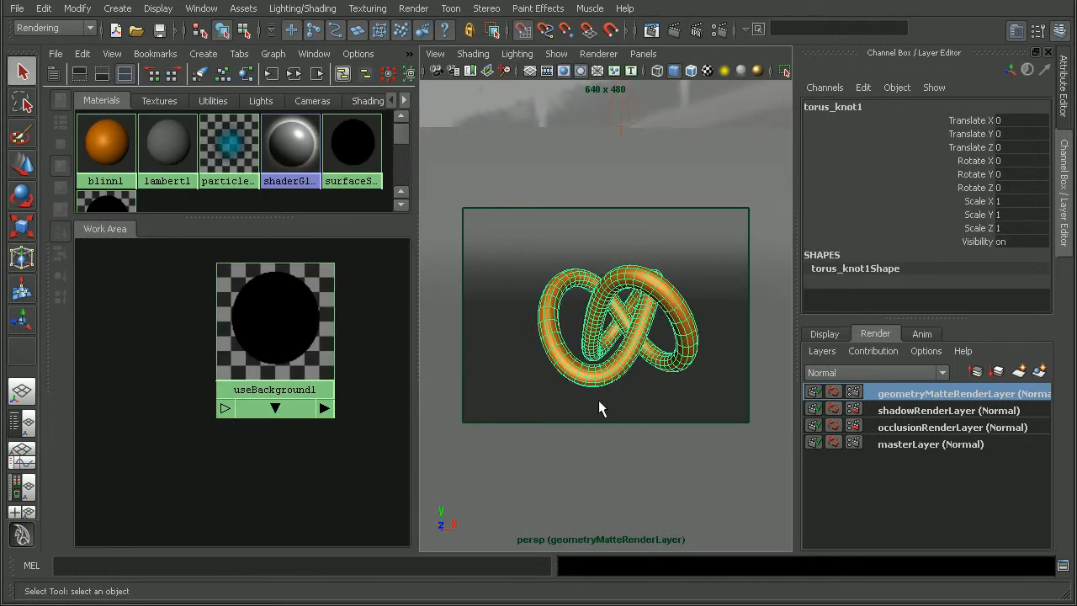
click(826, 351)
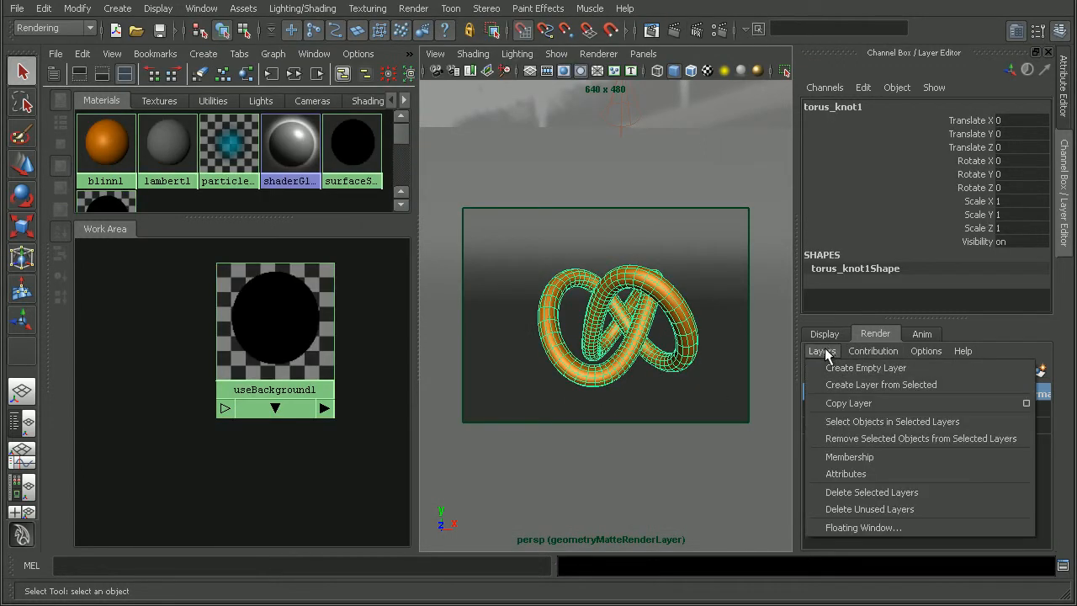
click(846, 474)
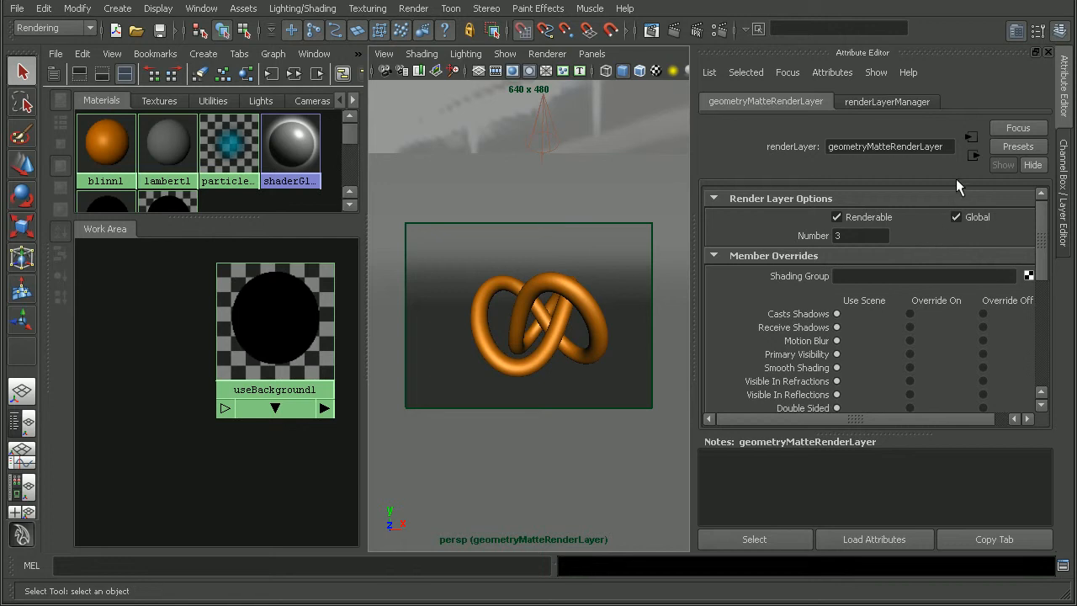
click(1004, 147)
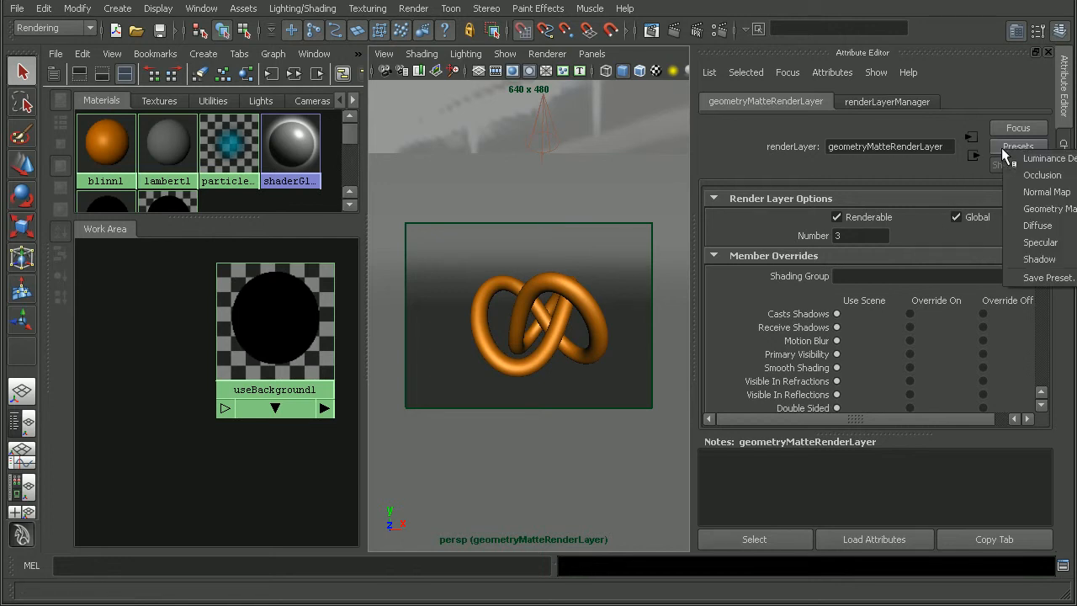
click(1015, 208)
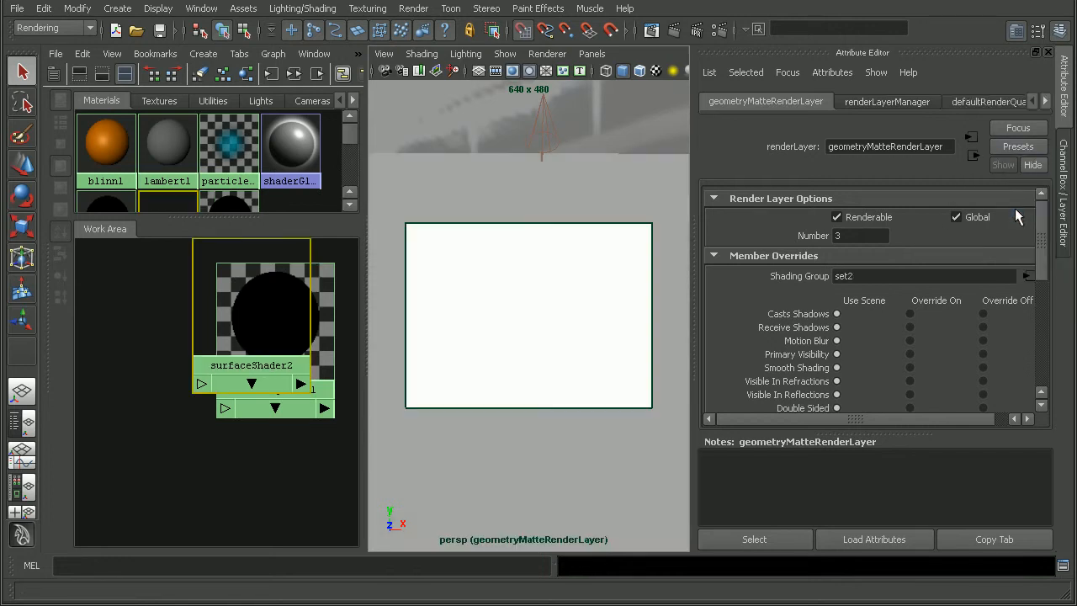
Display the render layer list and arrange the workspace with the Outliner beside the perspective view
click(1062, 227)
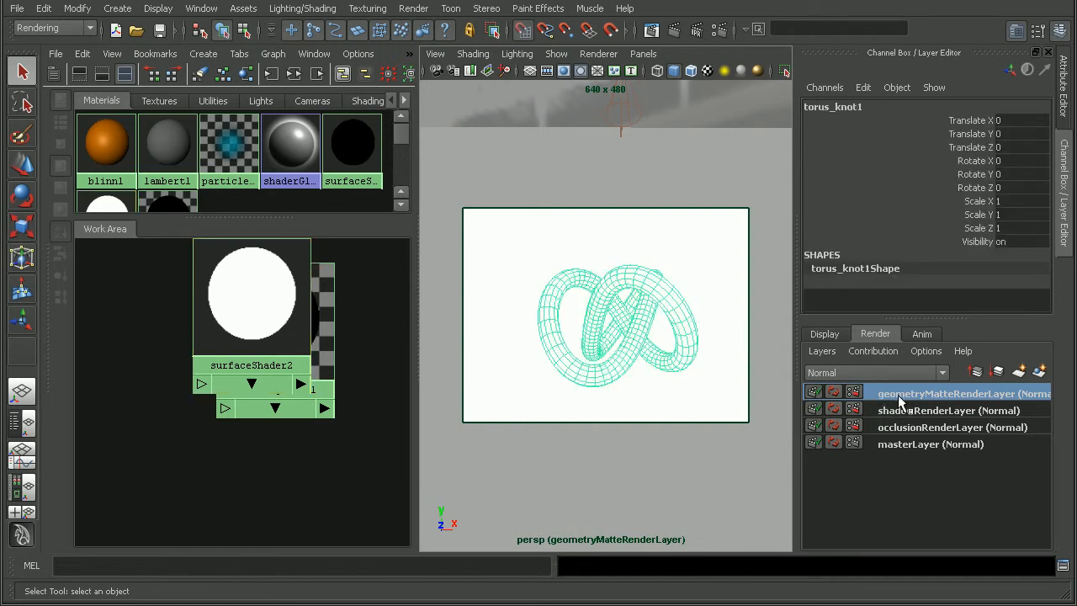
click(22, 392)
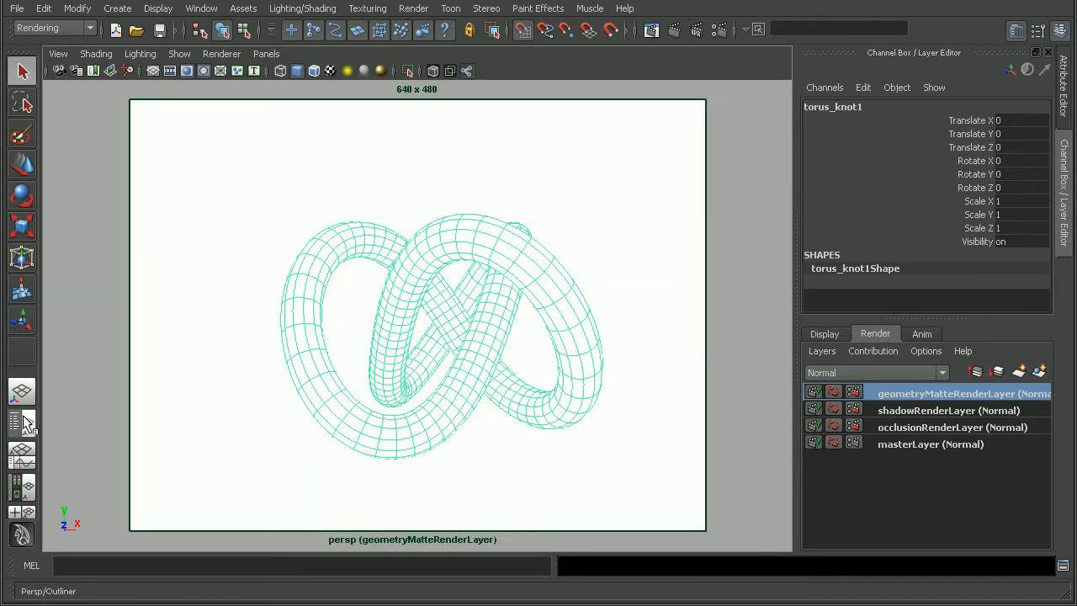
click(22, 421)
Try to remove pPlane1, mentalrayIbl1, nurbsToPoly1 and spotLight1 from geometryMatteRenderLayer together
click(120, 229)
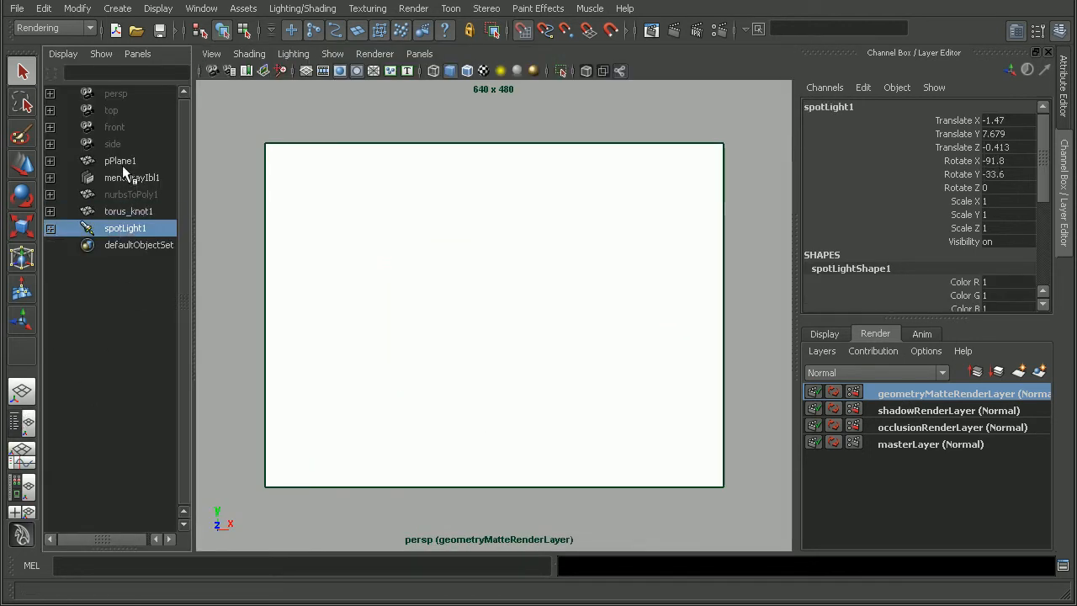
shift+click(124, 163)
ctrl+click(135, 211)
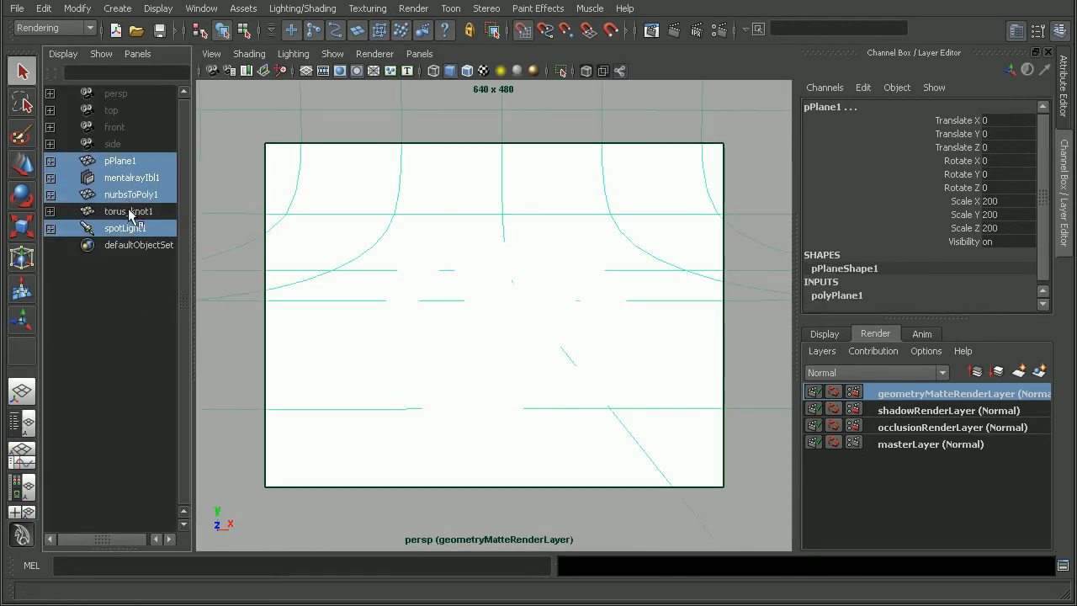
right_click(892, 395)
click(926, 419)
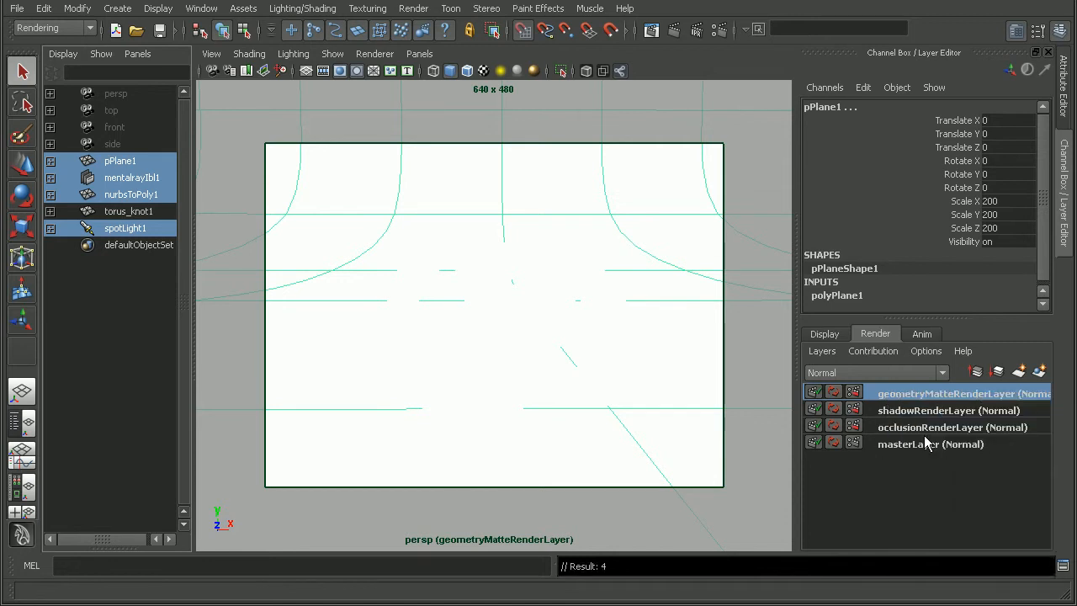
right_click(907, 399)
click(942, 437)
right_click(926, 401)
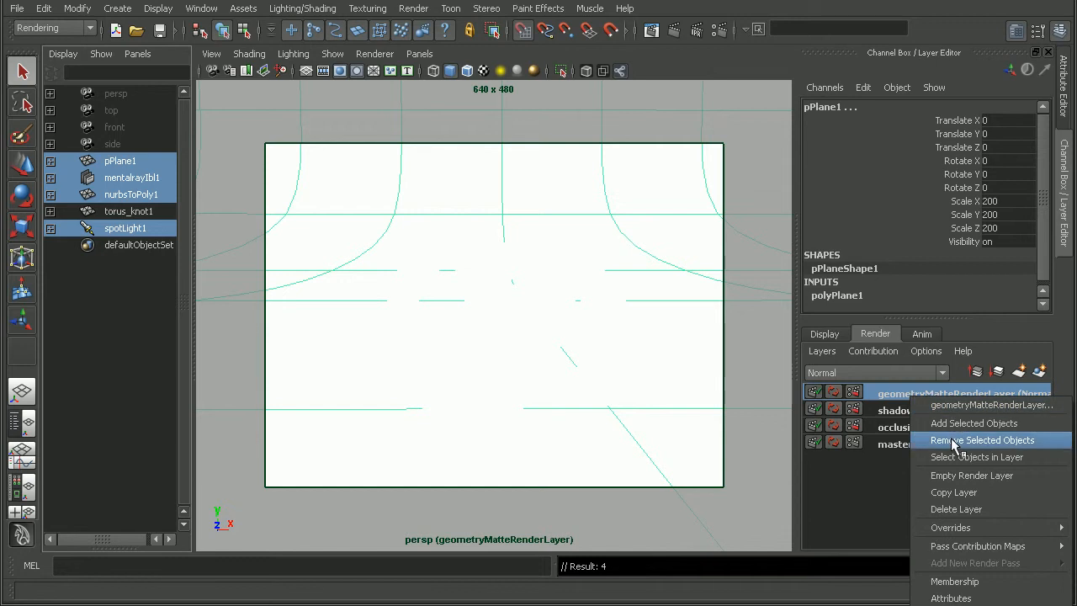
click(946, 440)
click(654, 215)
right_click(917, 397)
click(892, 397)
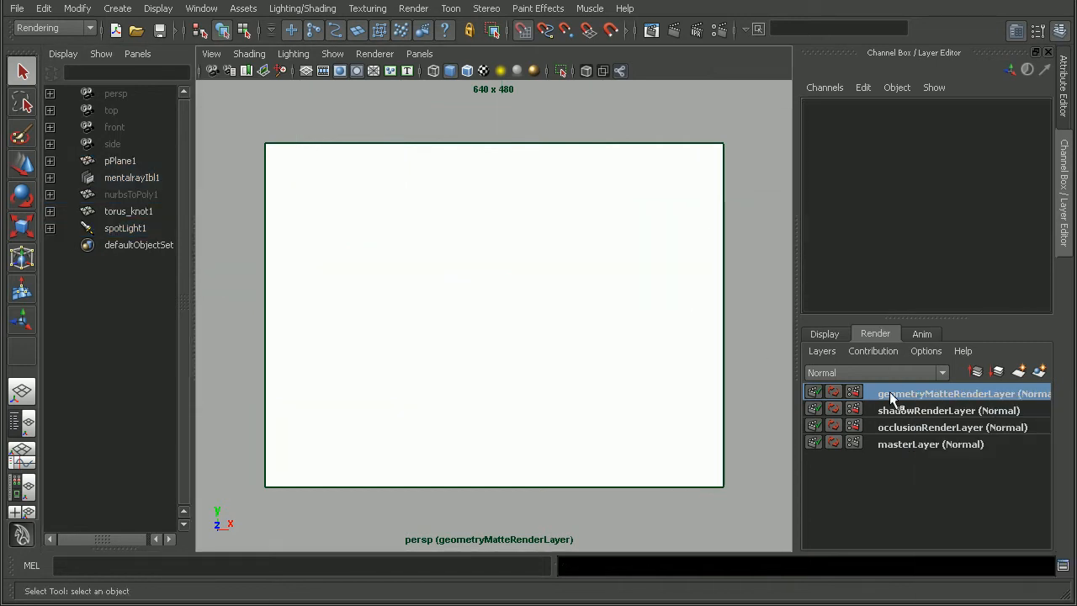
Remove pPlane1's shape node and the mentalrayIbl1 shape from geometryMatteRenderLayer
click(126, 214)
click(125, 229)
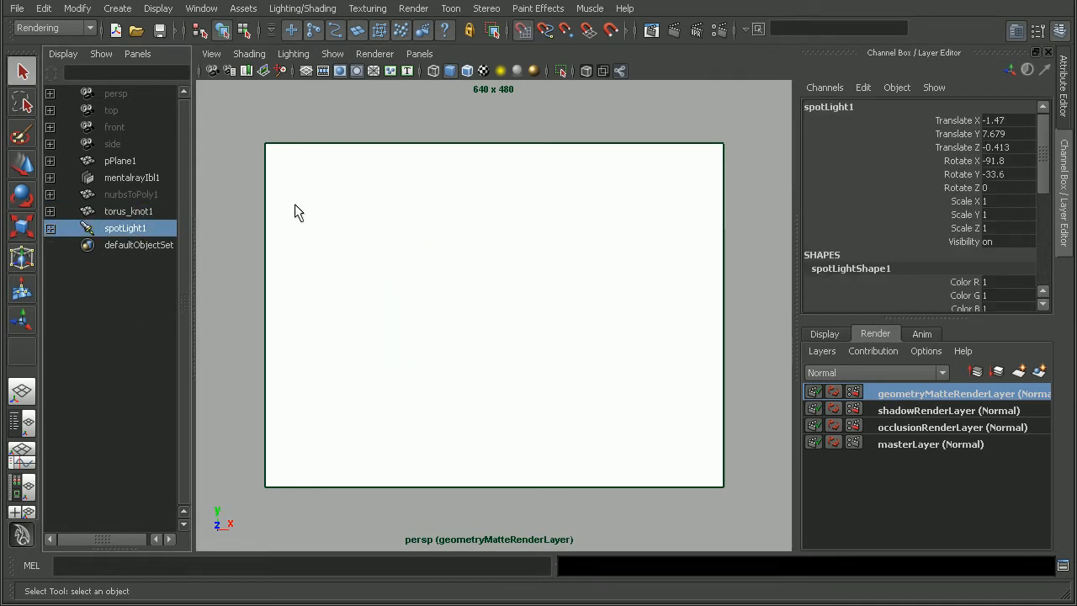
click(51, 161)
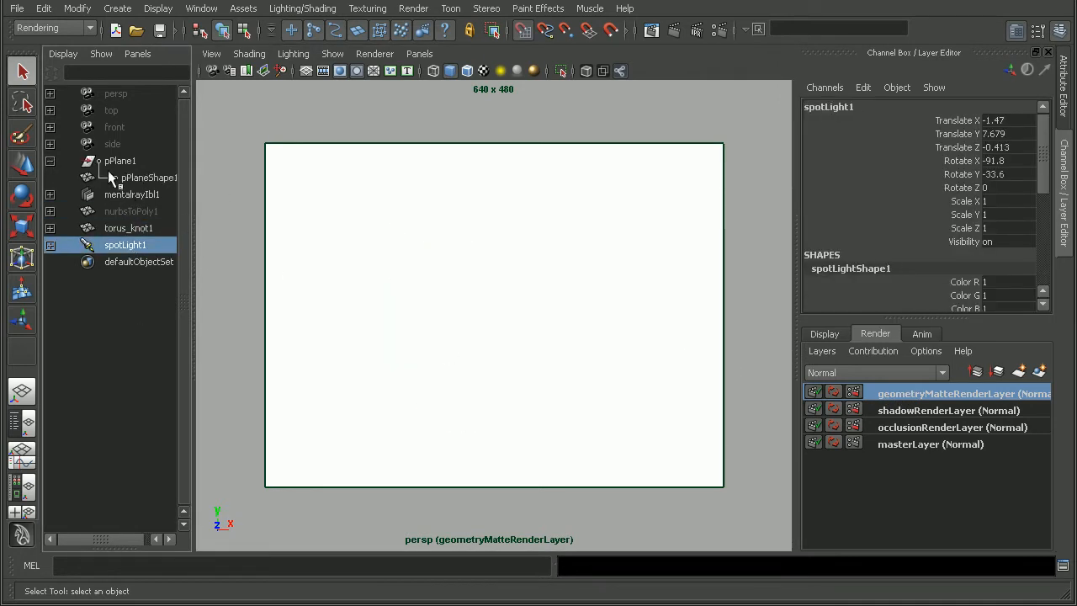
click(126, 175)
right_click(941, 394)
click(1000, 437)
click(148, 200)
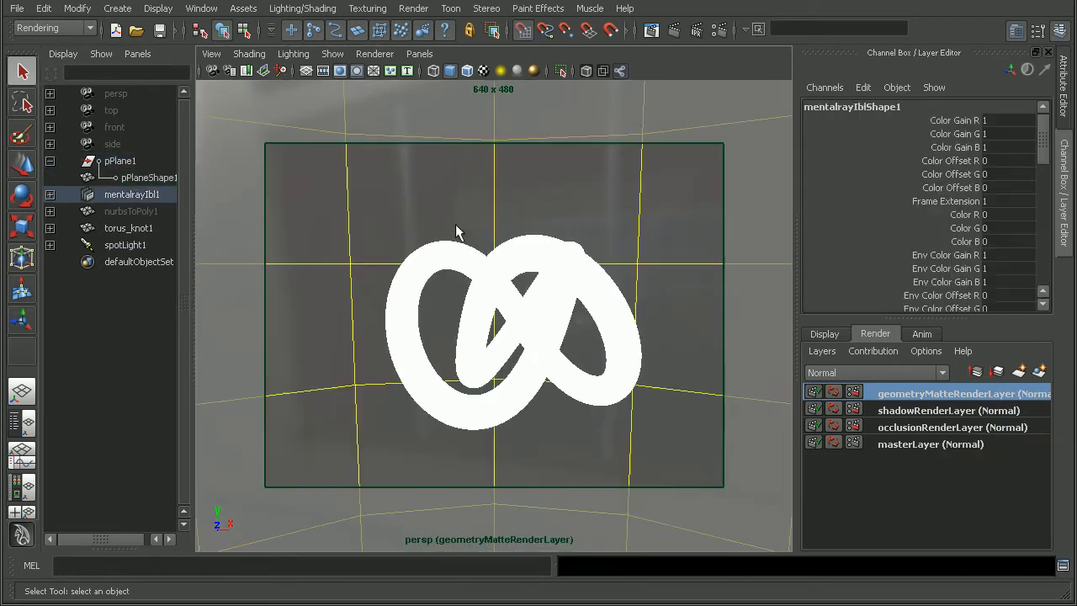
right_click(894, 387)
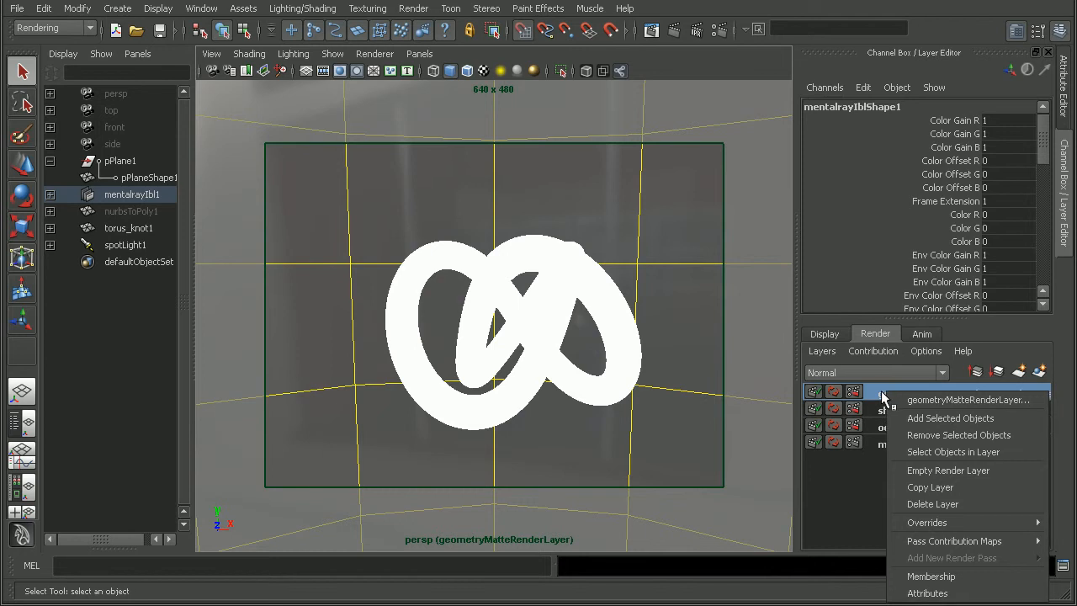
click(908, 419)
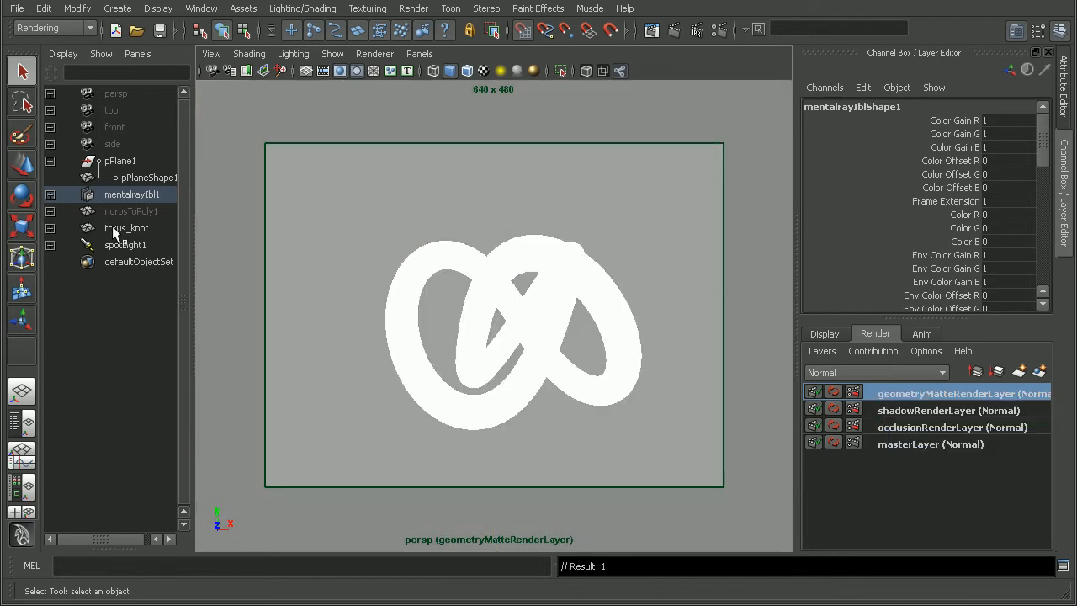
Remove the spotLight1 shape node from geometryMatteRenderLayer
click(124, 245)
right_click(929, 397)
click(984, 446)
click(50, 245)
click(139, 261)
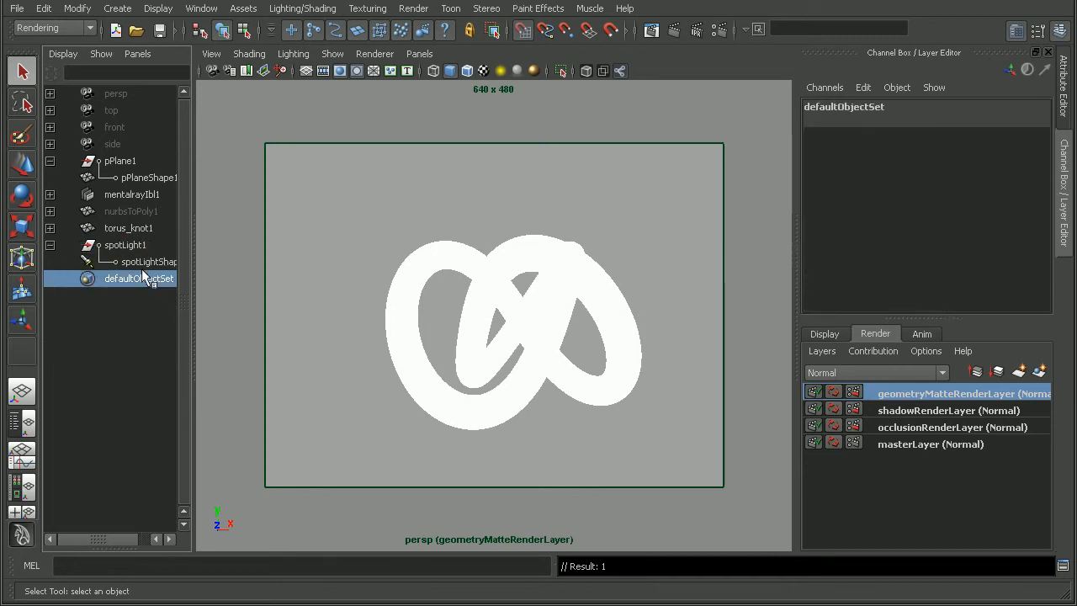
right_click(897, 399)
click(945, 438)
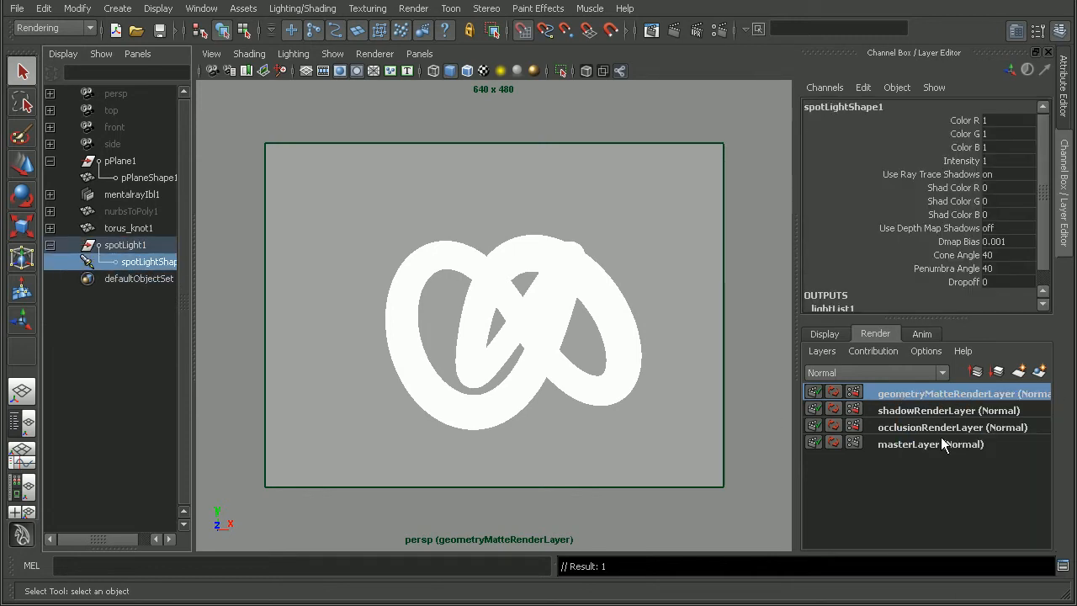
Select the torus knot, render geometryMatteRenderLayer with Maya Software, and check its color and alpha channels
click(560, 267)
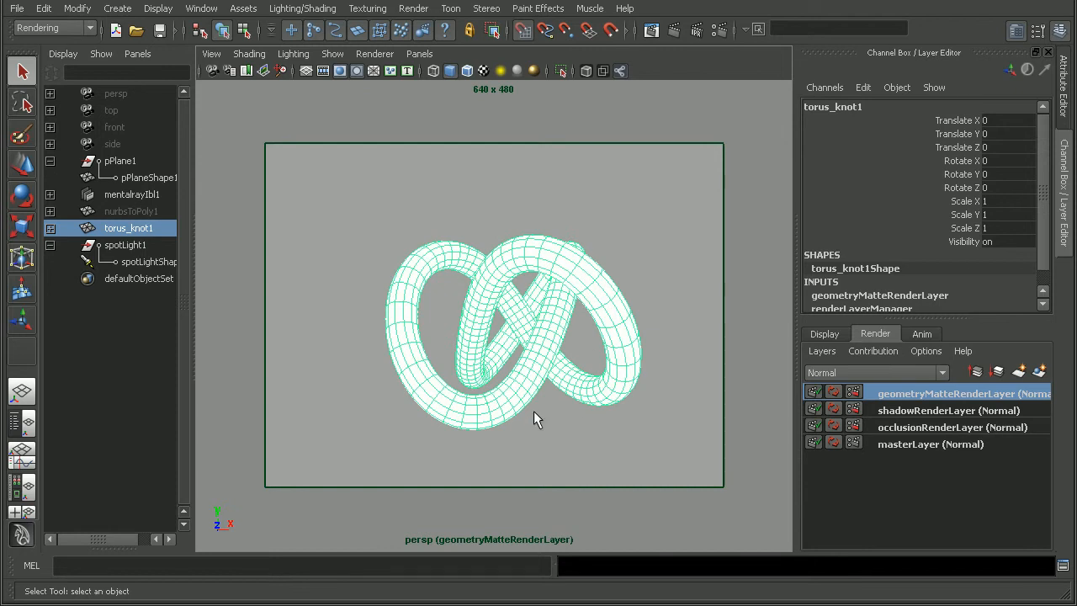
click(655, 32)
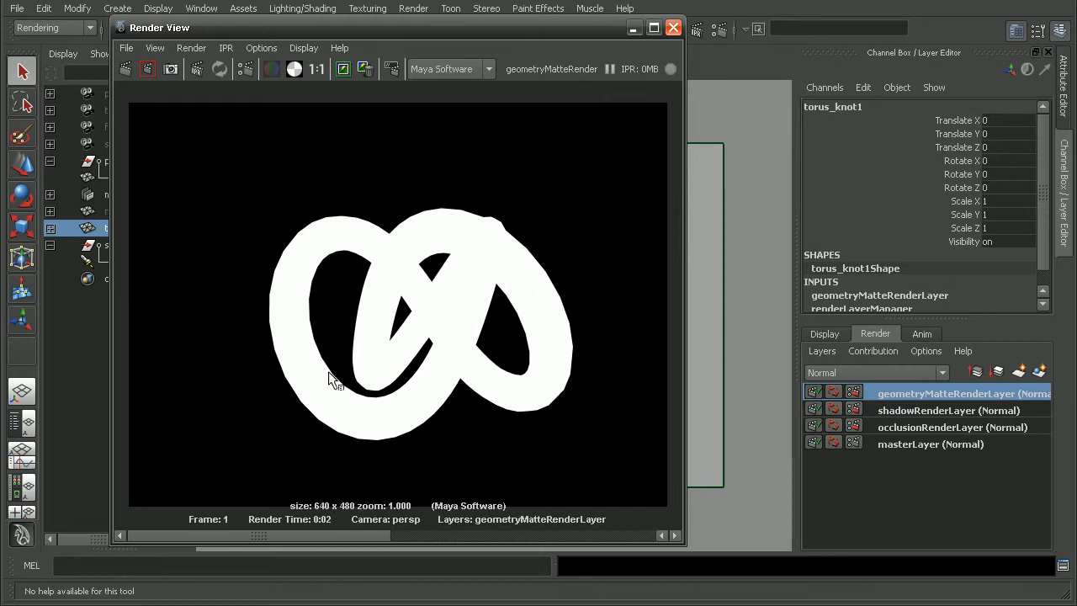
click(272, 71)
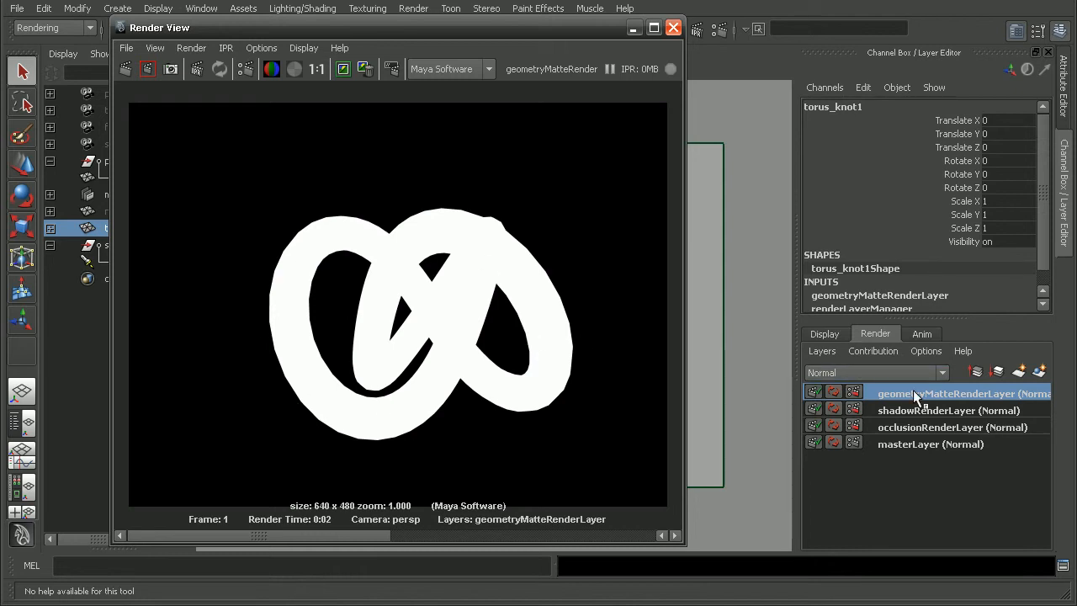
Set the render output's file name prefix to occlusionShadow and its image format to PSD Layered (psd), and close the render windows
click(245, 69)
click(464, 274)
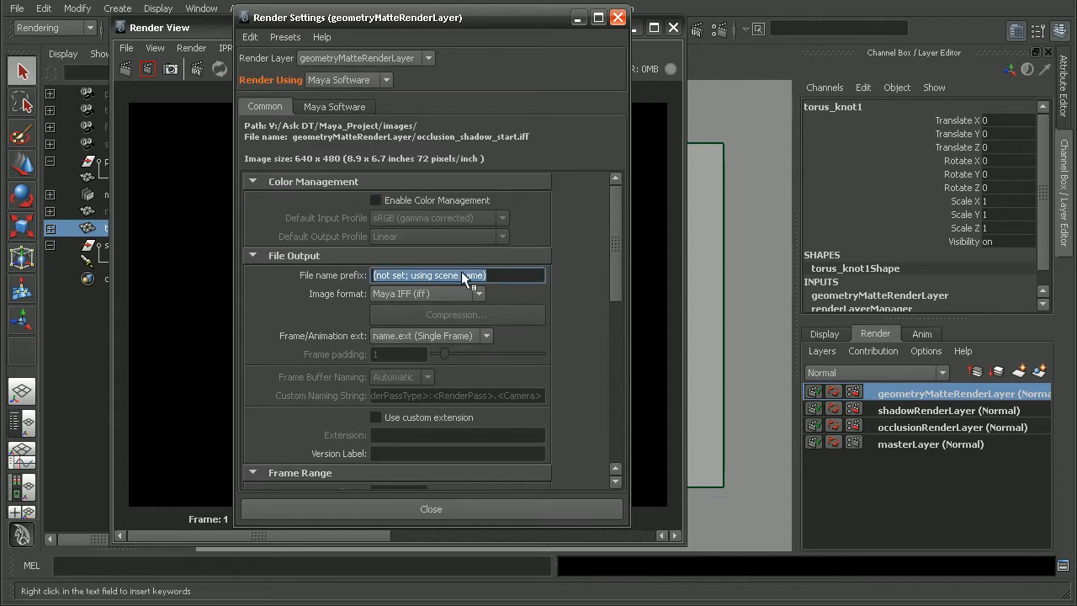
text(occlusio)
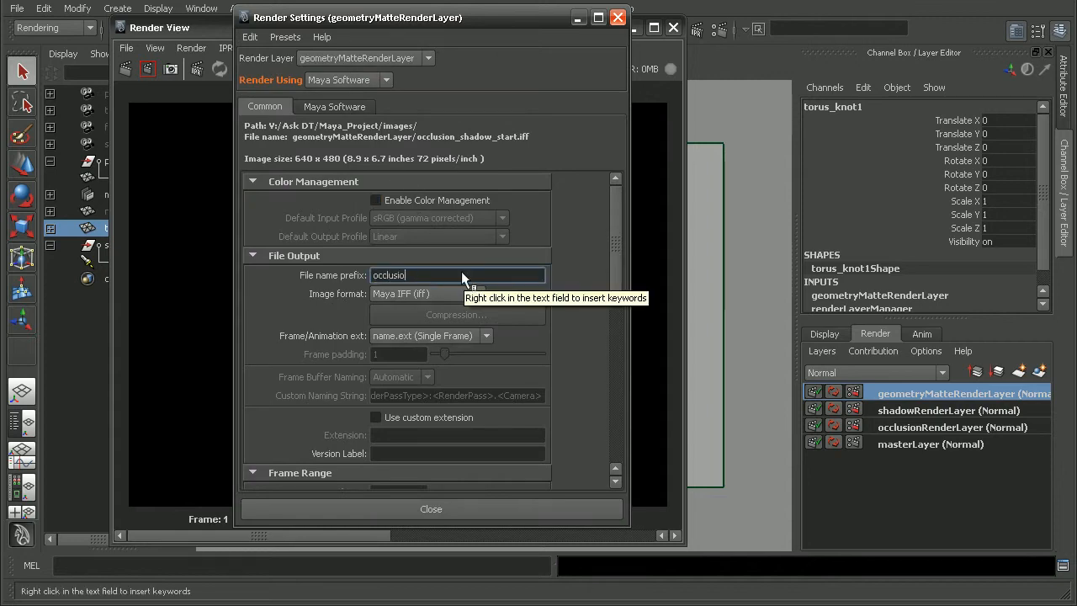
text(nShadow)
click(446, 292)
click(447, 290)
click(428, 292)
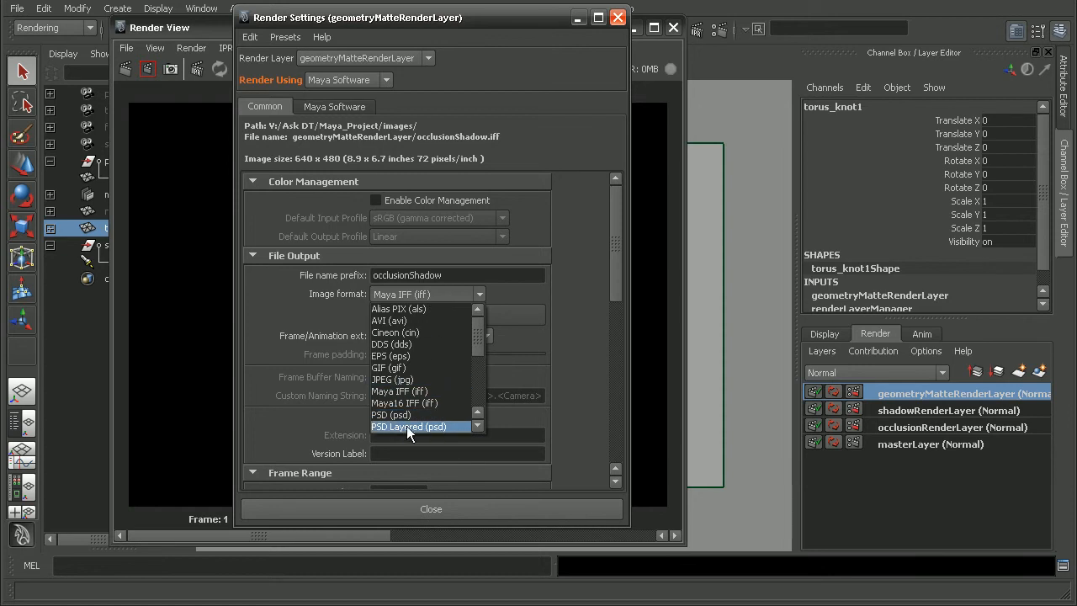
click(428, 427)
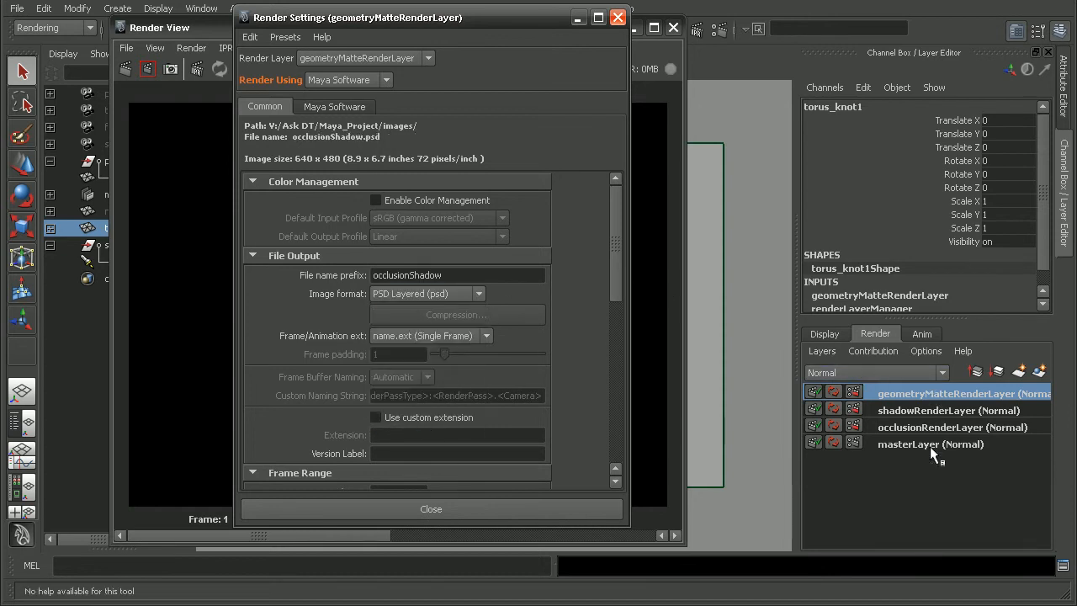
click(520, 510)
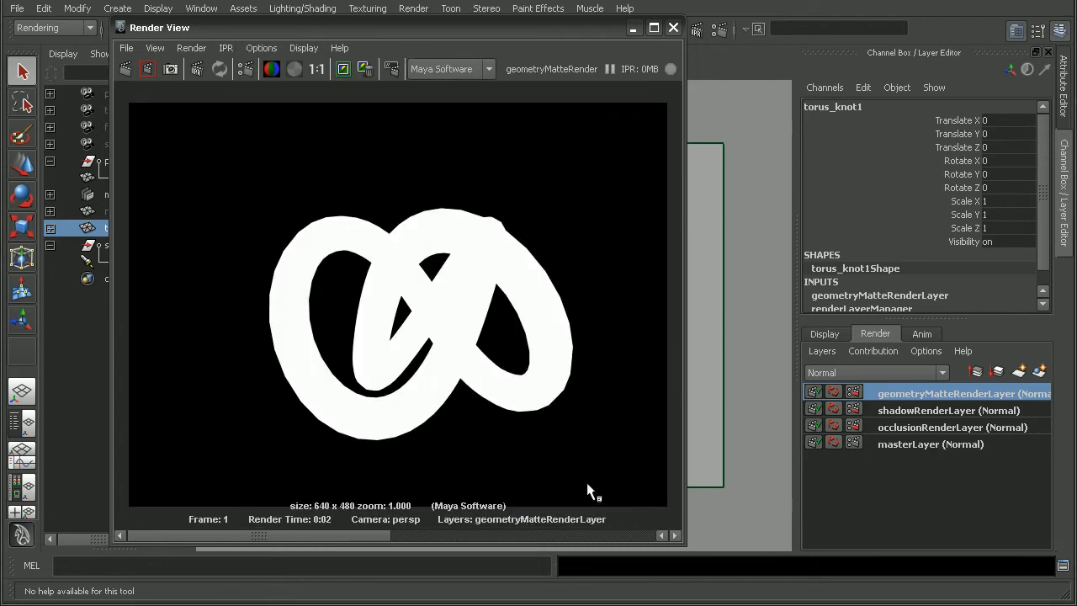
click(673, 27)
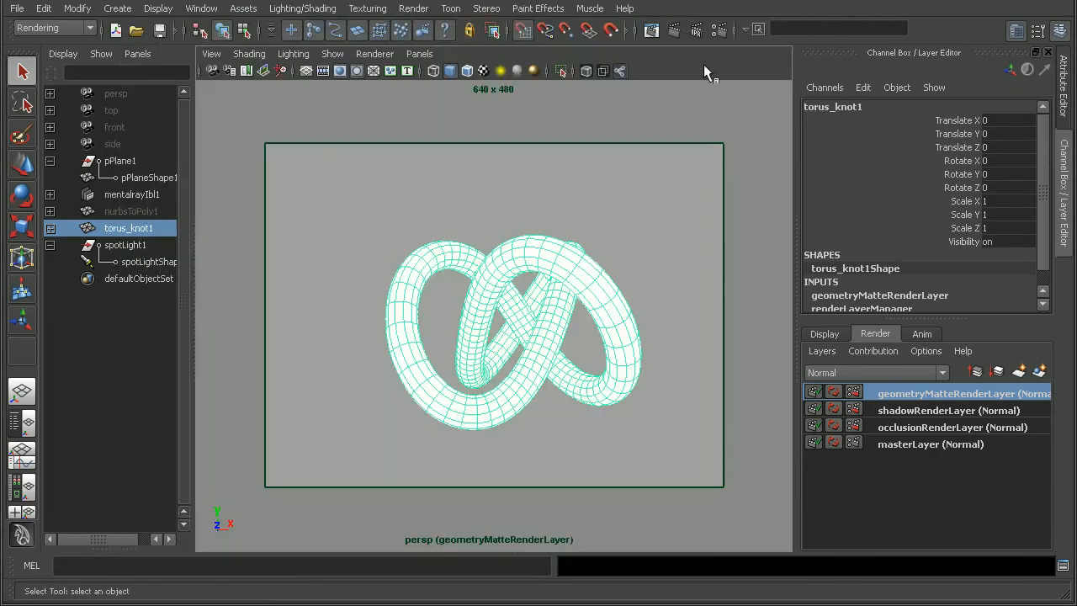
Batch render all render layers and open the resulting occlusionShadow PSD file in Photoshop
click(413, 9)
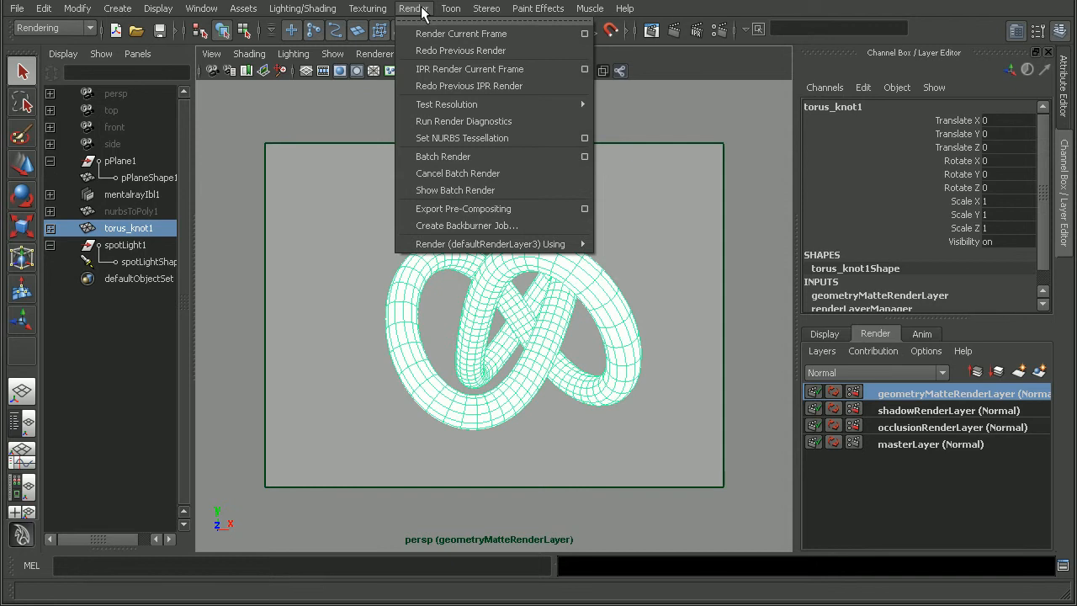
click(462, 154)
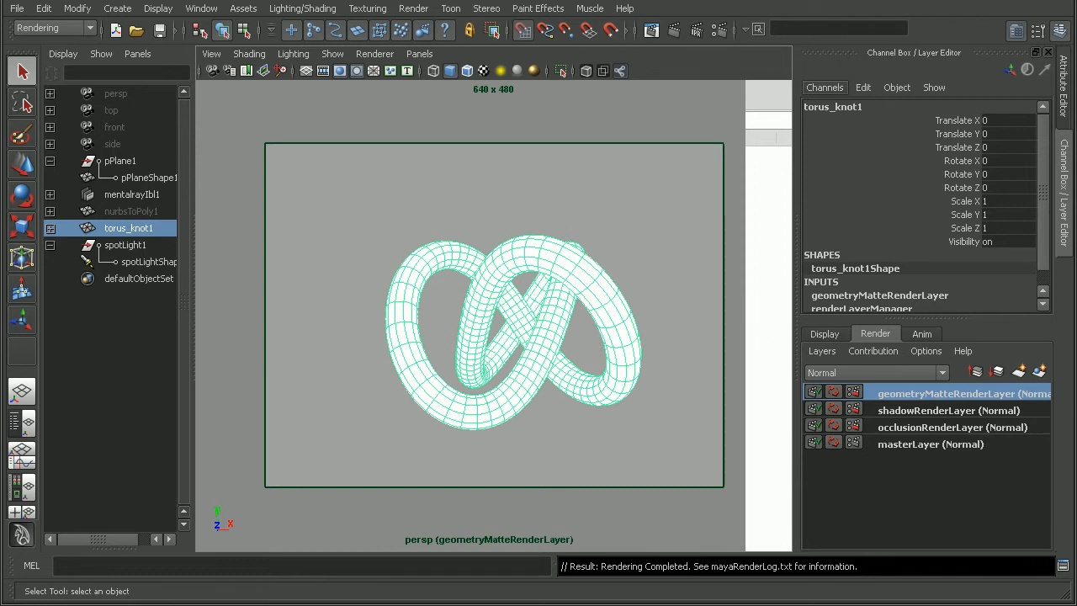
key(alt+Tab)
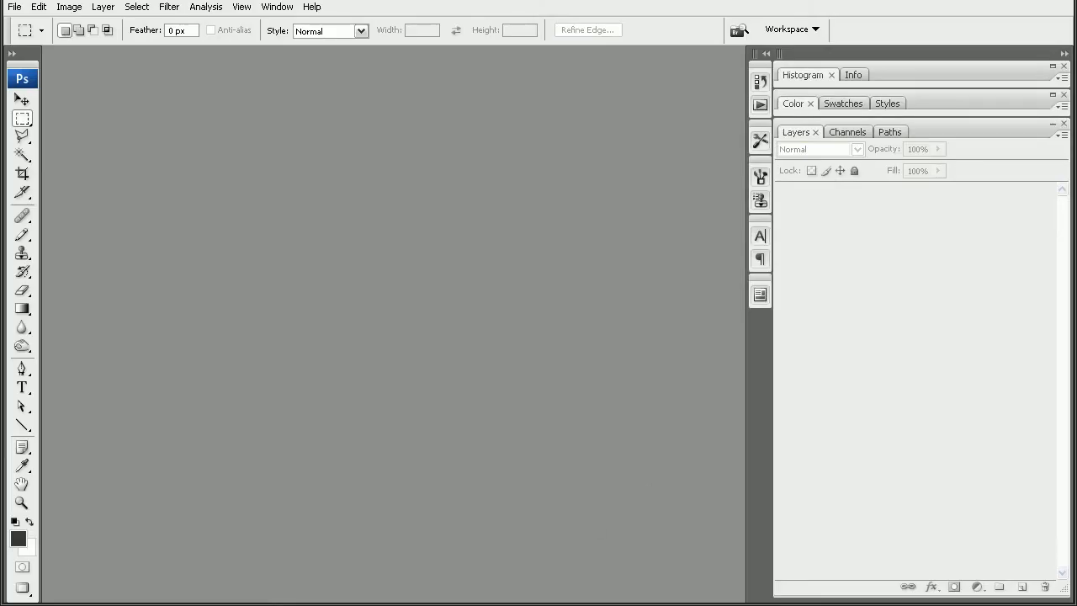
key(alt+Tab)
click(498, 226)
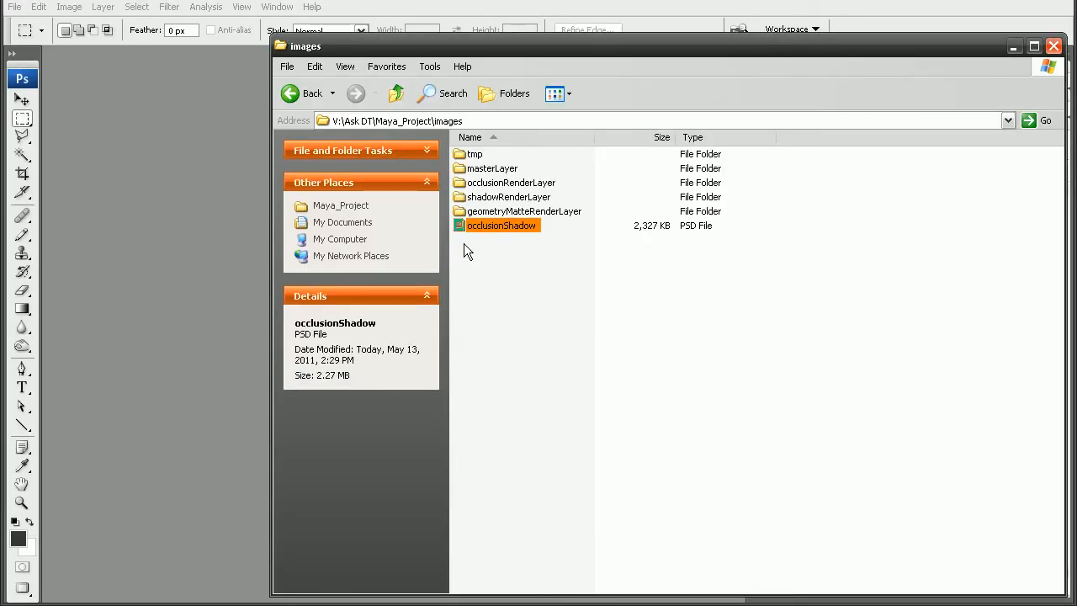
drag(498, 226, 185, 222)
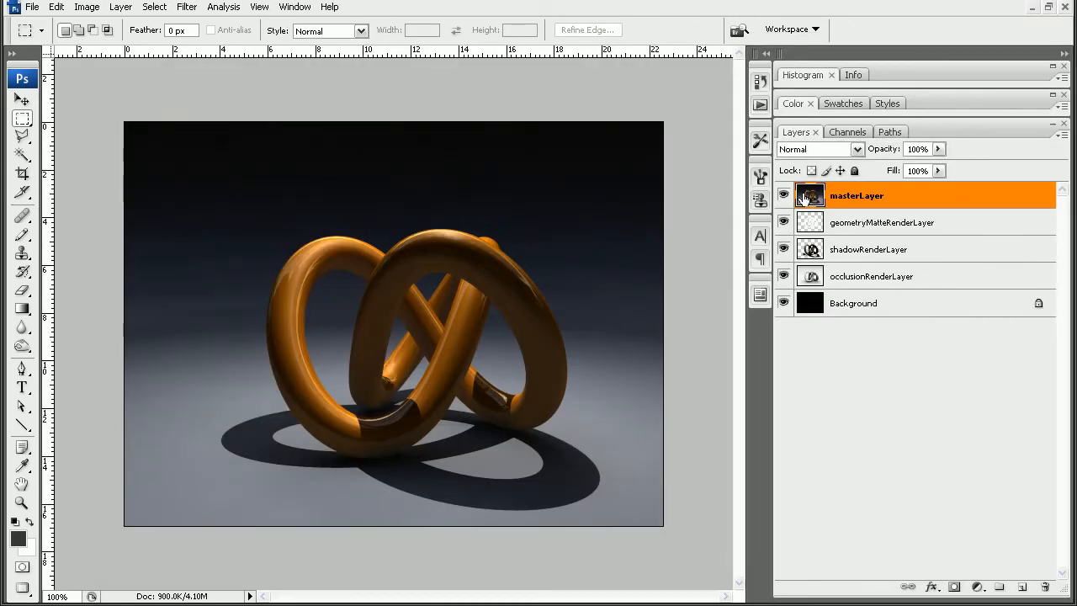
Hide masterLayer, and toggle the visibility of geometryMatteRenderLayer and shadowRenderLayer to inspect the individual passes
click(813, 224)
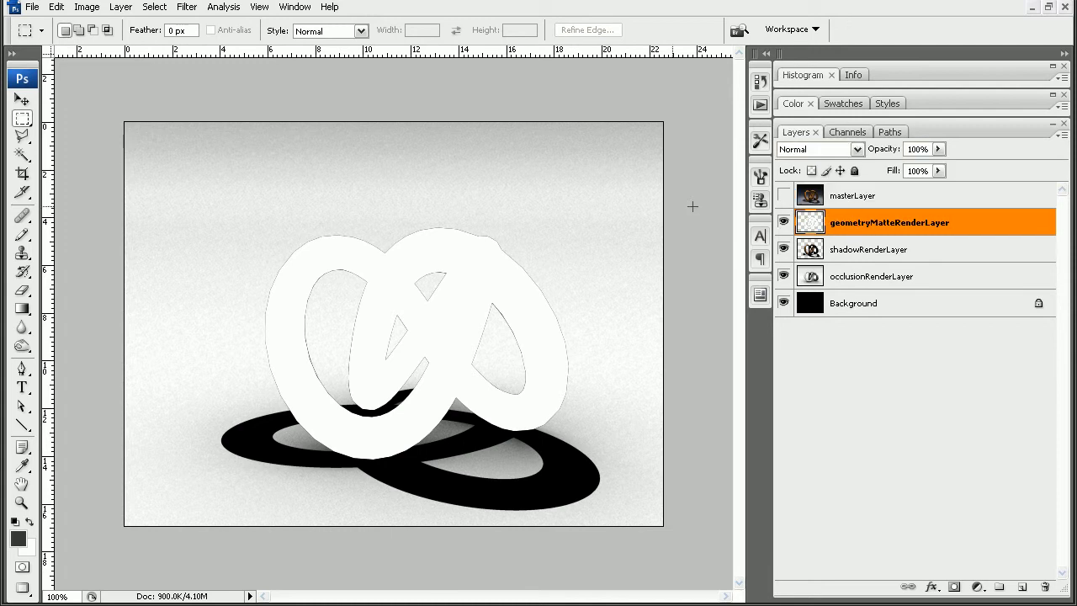
click(783, 222)
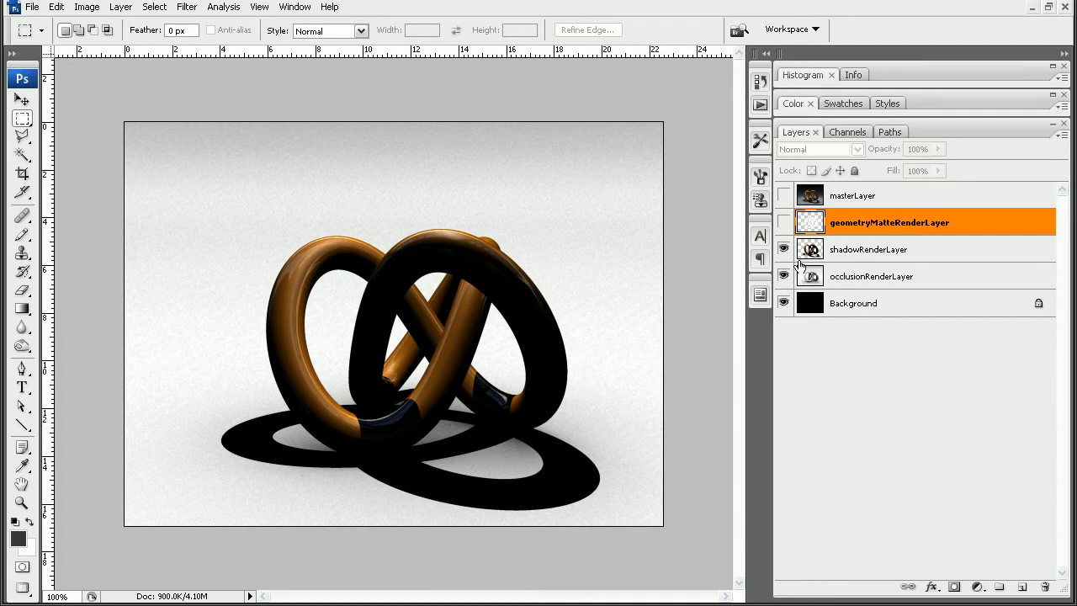
click(784, 249)
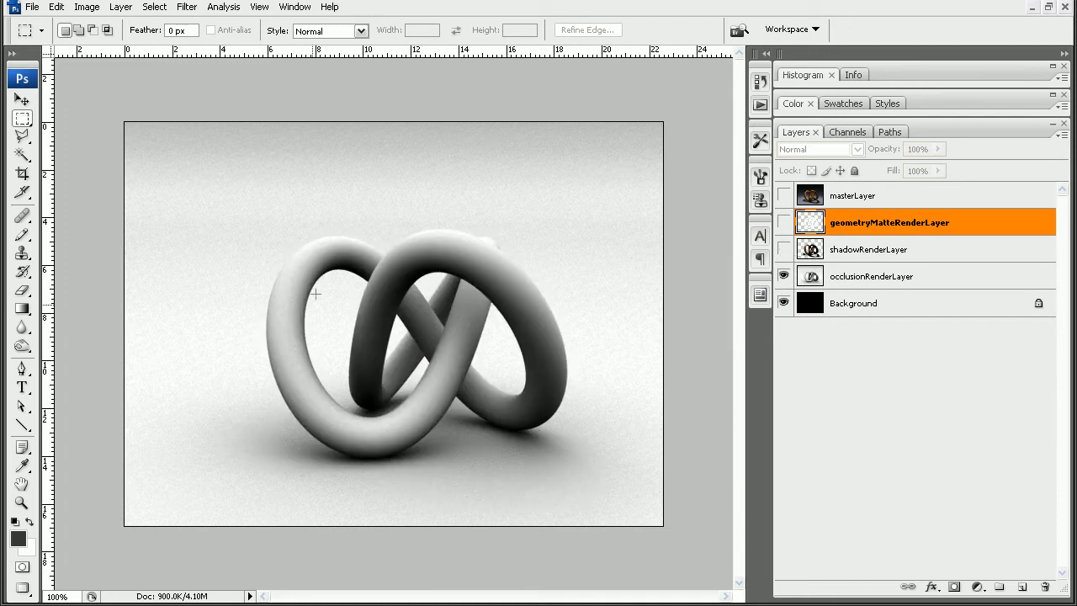
click(814, 252)
click(783, 249)
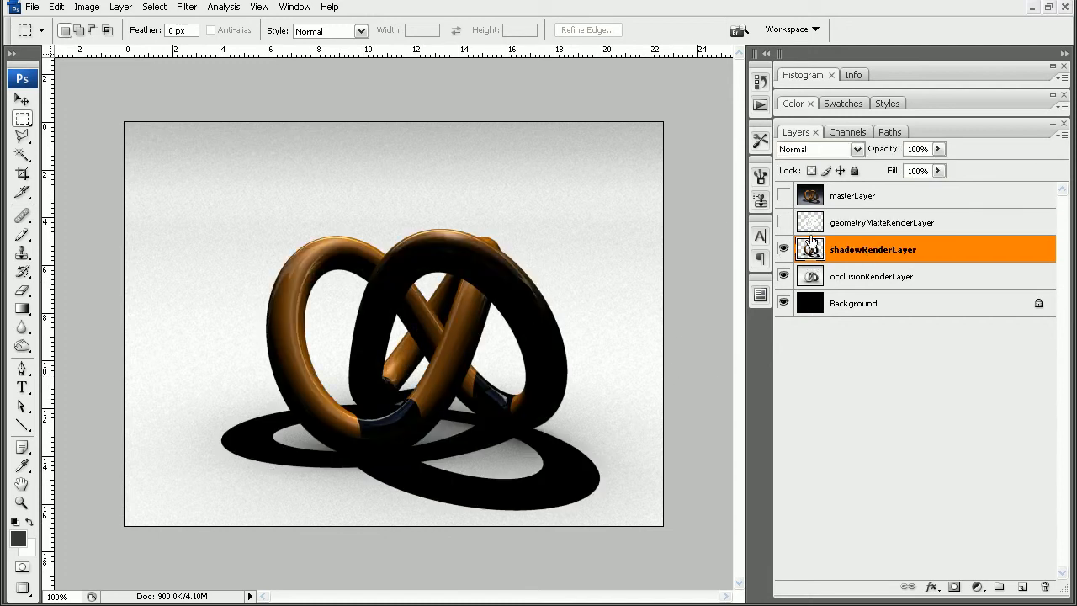
click(784, 222)
click(820, 224)
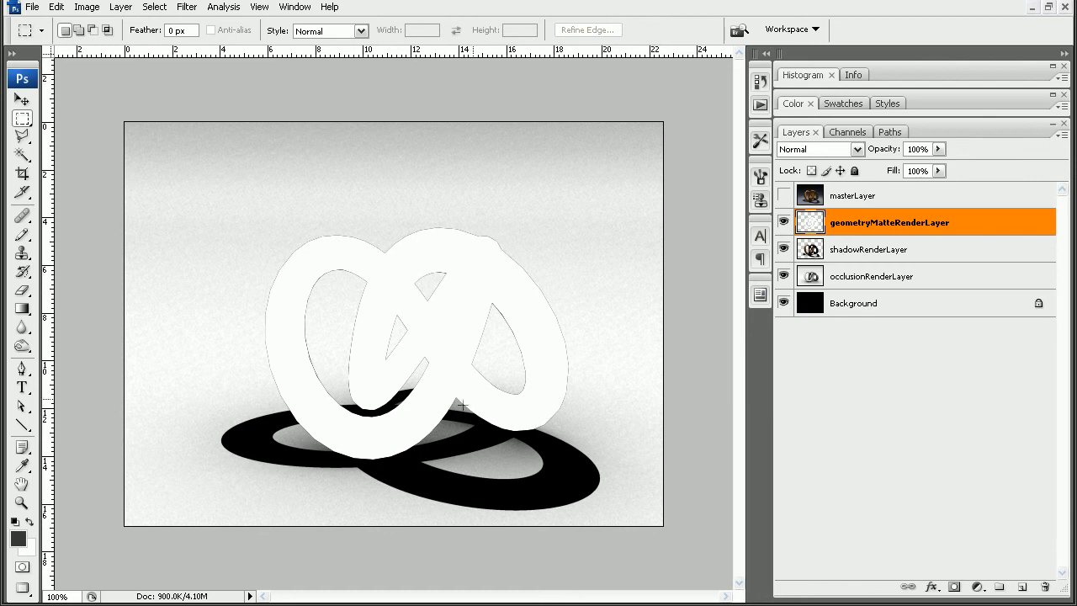
Load the opaque area of geometryMatteRenderLayer as a selection, hide that layer, and make shadowRenderLayer active
ctrl+click(812, 226)
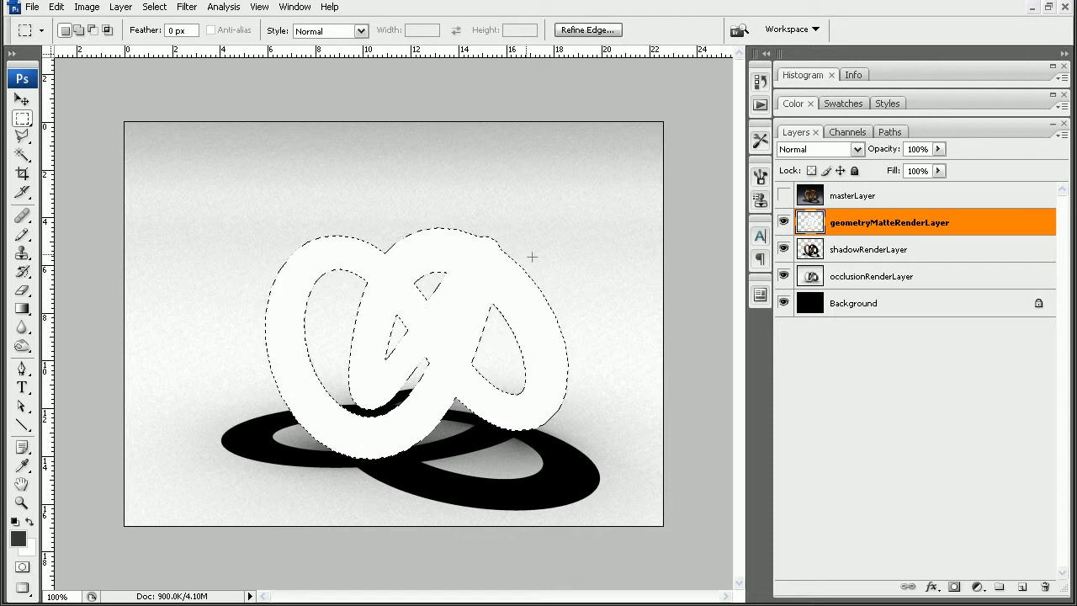
click(784, 222)
click(848, 249)
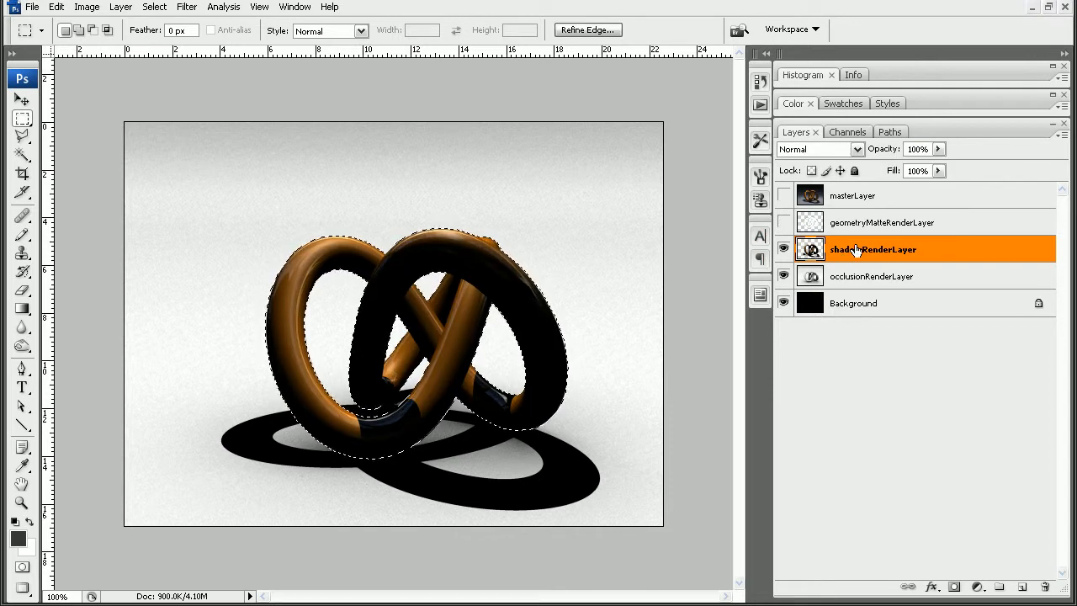
Add a layer mask to shadowRenderLayer from the knot selection and invert the mask to hide the knot
click(953, 588)
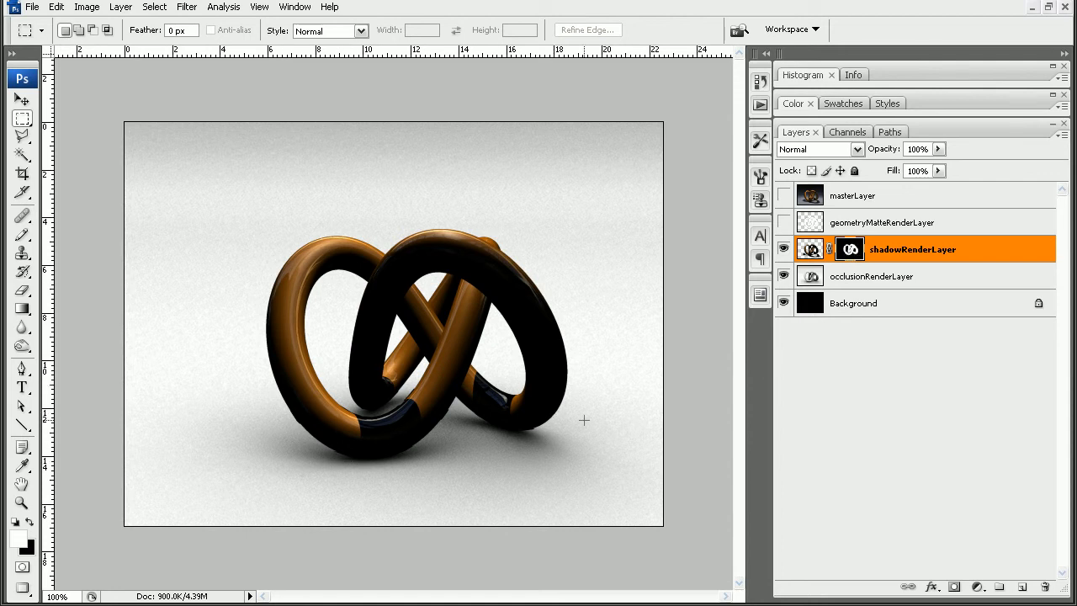
shift+click(850, 251)
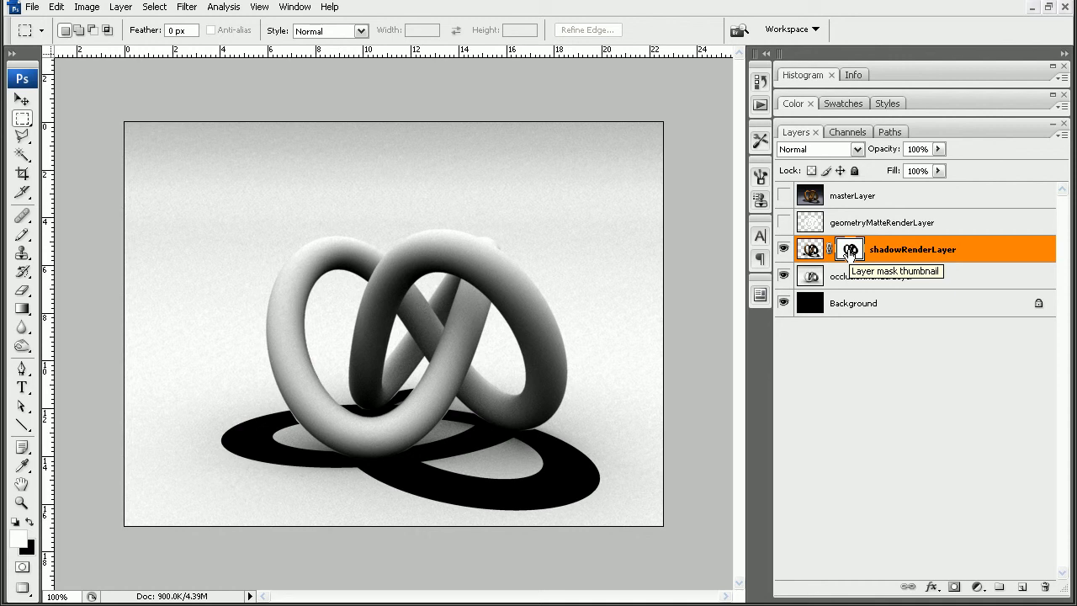
click(808, 251)
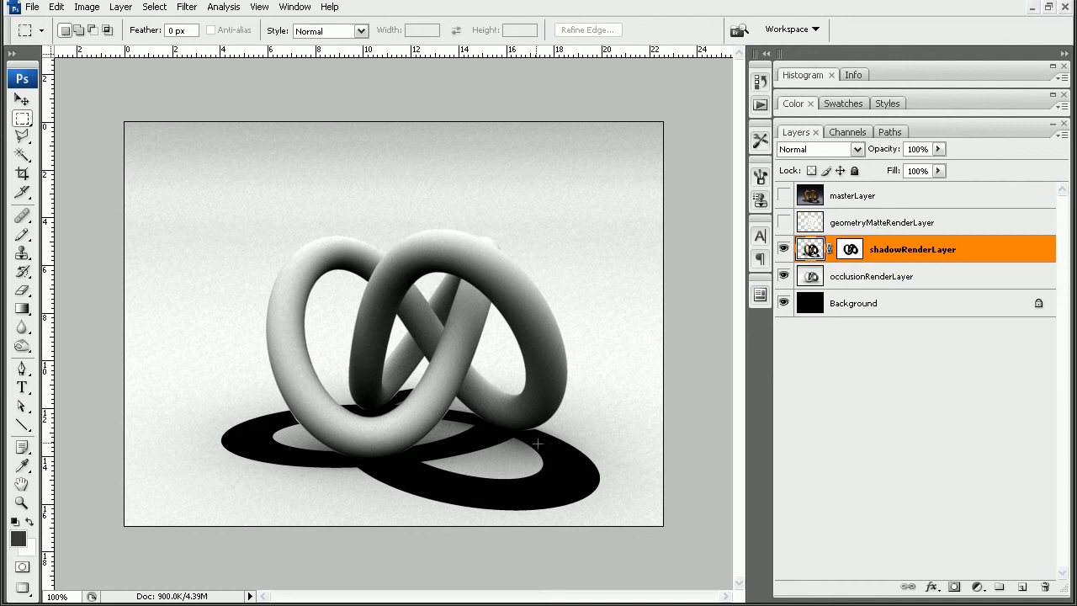
Lower the opacity of shadowRenderLayer to 62%
click(888, 279)
click(812, 253)
click(938, 149)
mouse_move(897, 166)
mouse_down()
mouse_move(880, 165)
mouse_move(923, 166)
mouse_move(889, 166)
mouse_move(906, 166)
mouse_up()
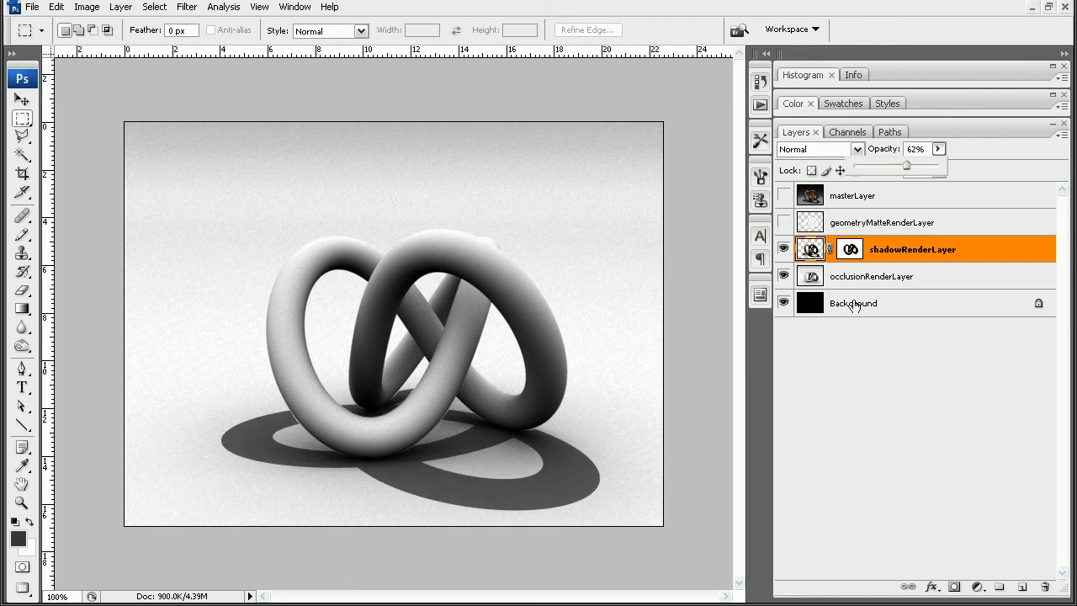
click(872, 279)
click(888, 260)
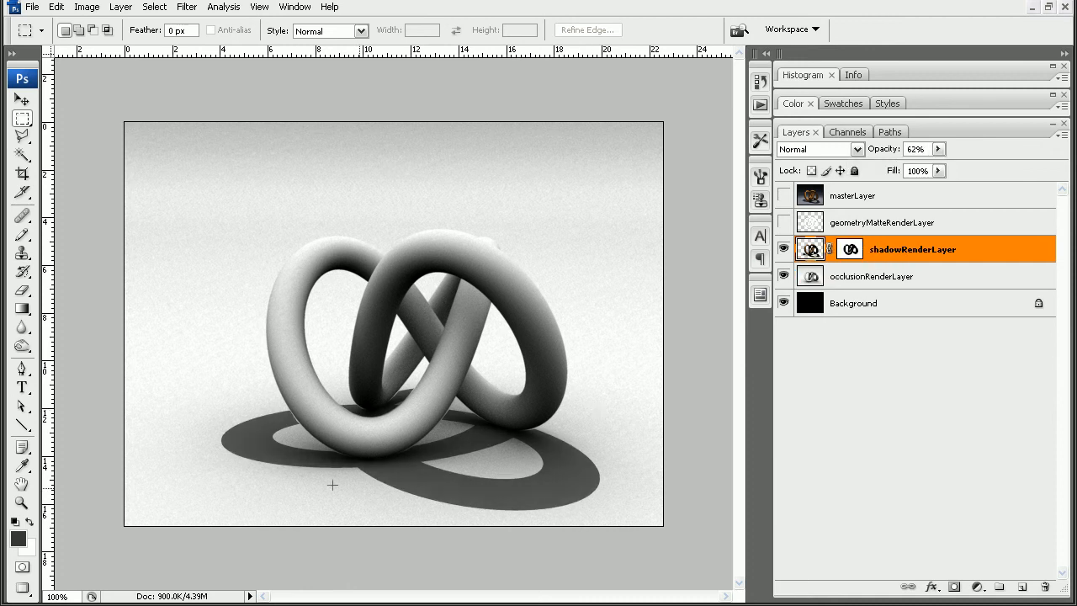